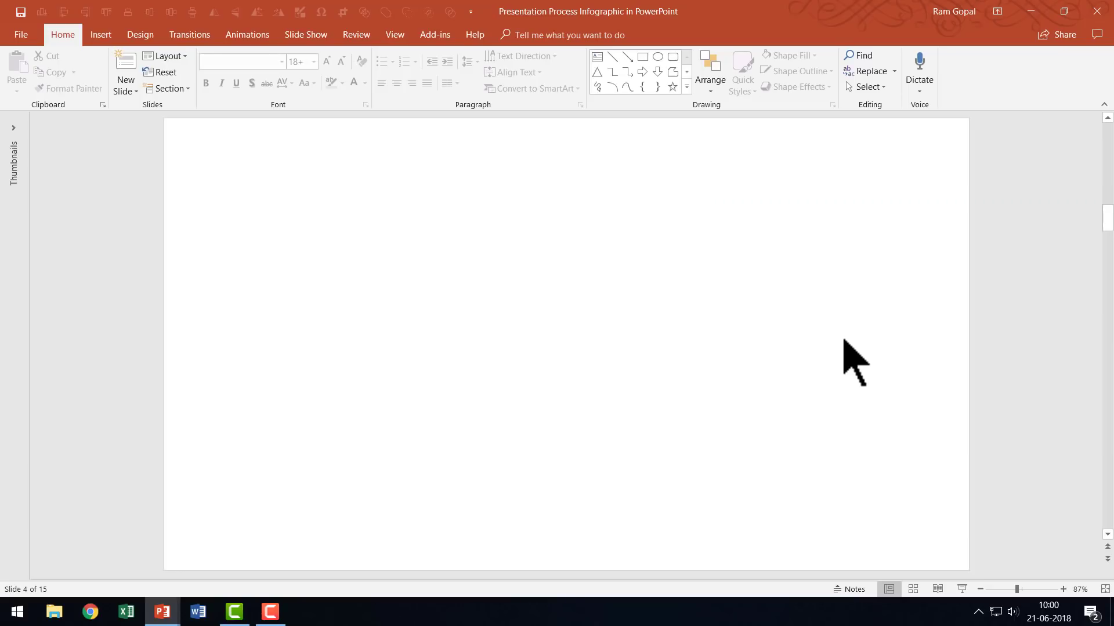
# Draw a wide blue parallelogram across slide 4 and steepen its slant with the adjustment handle.
pyautogui.scroll(1, 844, 340)
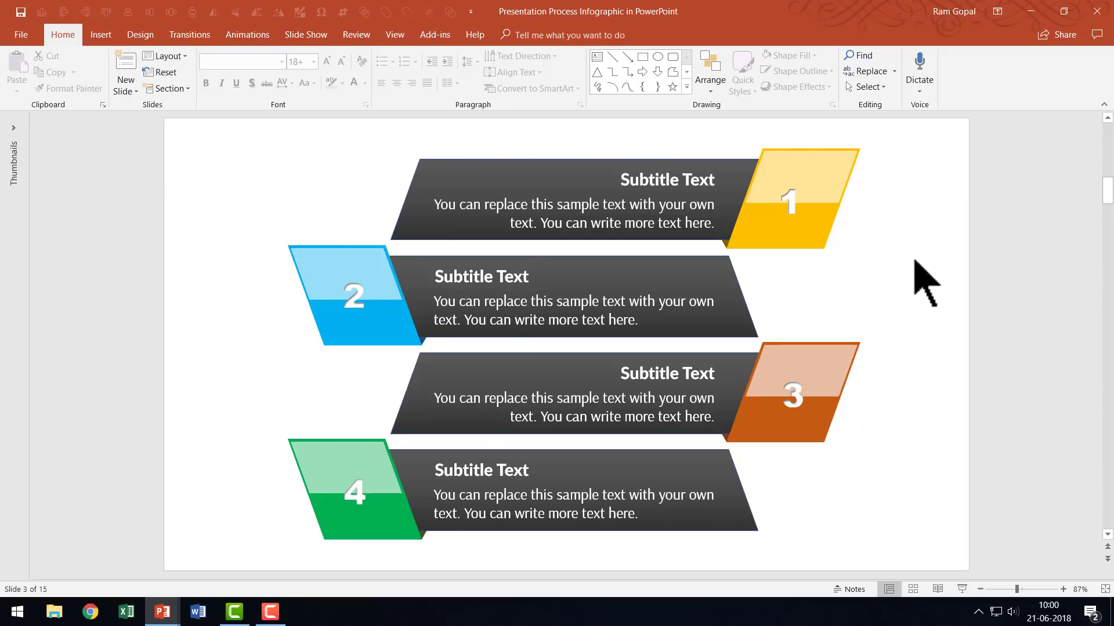
pyautogui.scroll(-1, 878, 302)
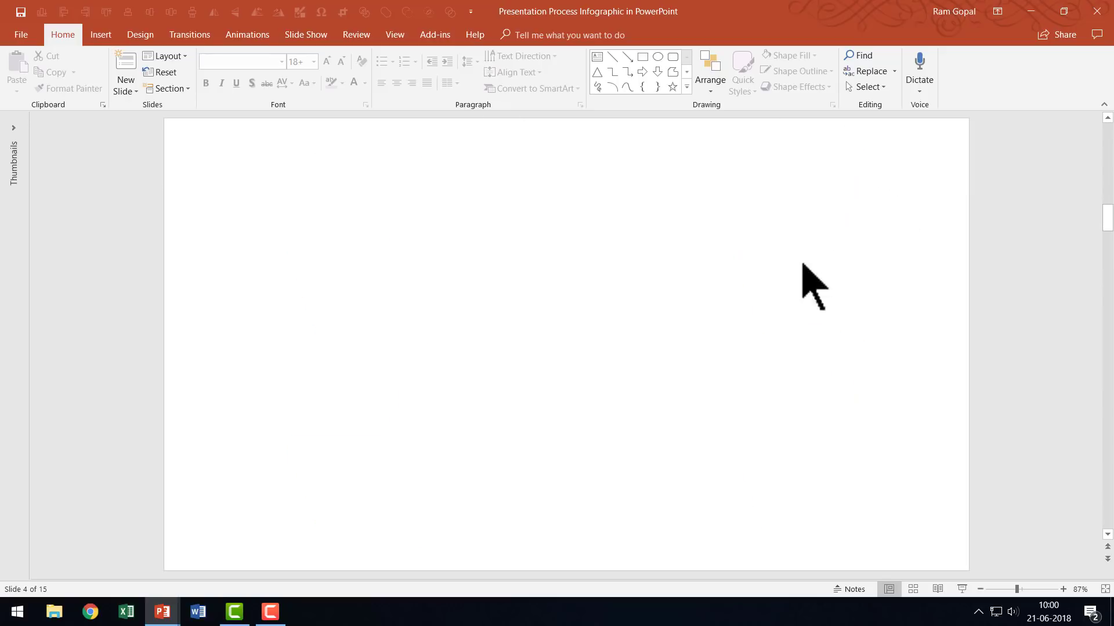
pyautogui.click(689, 87)
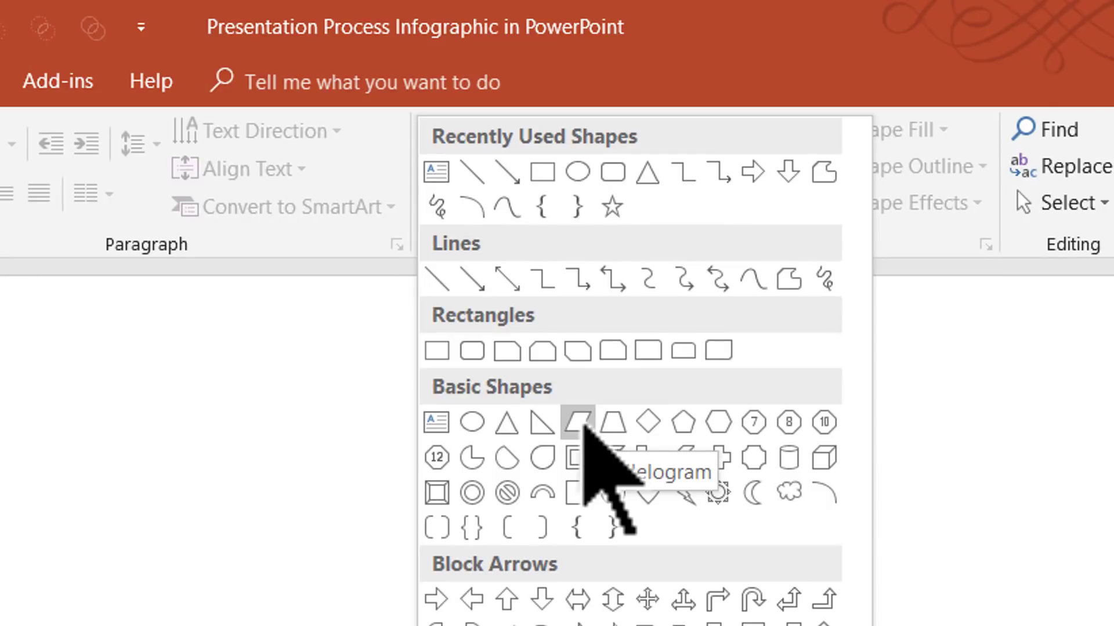
pyautogui.click(578, 422)
pyautogui.moveTo(347, 215)
pyautogui.mouseDown()
pyautogui.moveTo(679, 300)
pyautogui.moveTo(766, 299)
pyautogui.mouseUp()
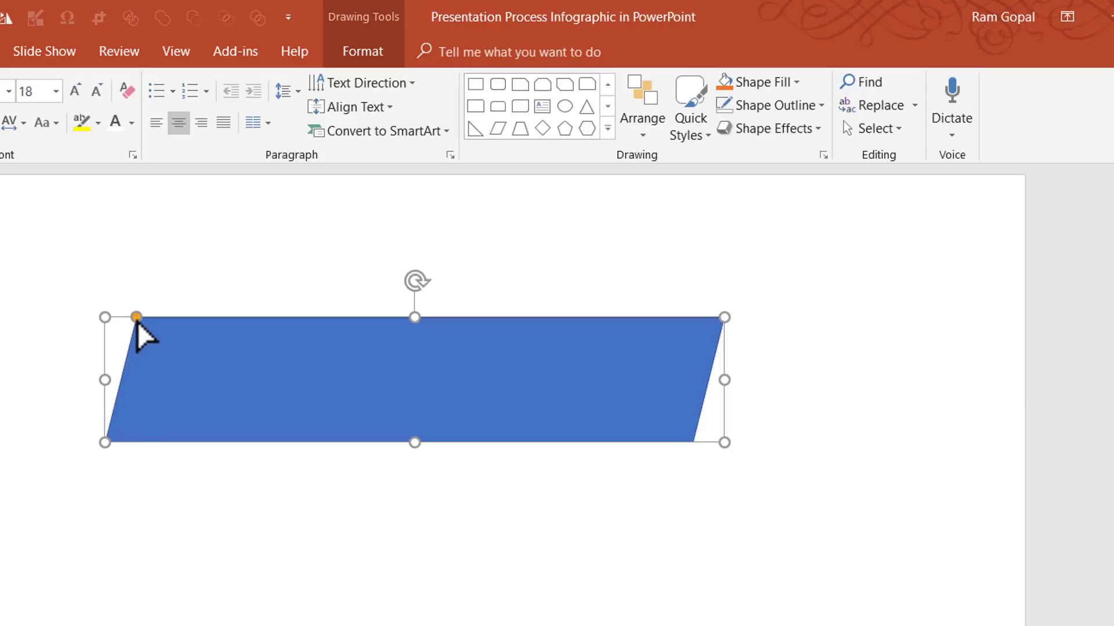
pyautogui.moveTo(139, 320); pyautogui.dragTo(169, 326)
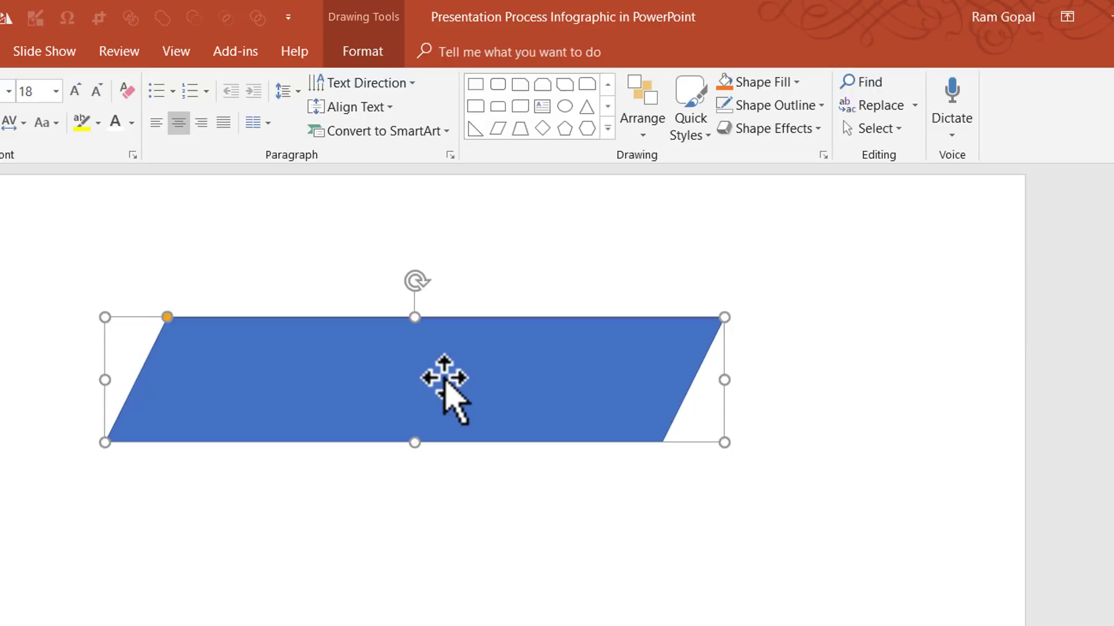
# Copy the parallelogram, make the copy narrower and taller, and place it over the banner's right end.
pyautogui.moveTo(444, 380); pyautogui.dragTo(905, 366)
pyautogui.moveTo(1111, 380); pyautogui.dragTo(789, 397)
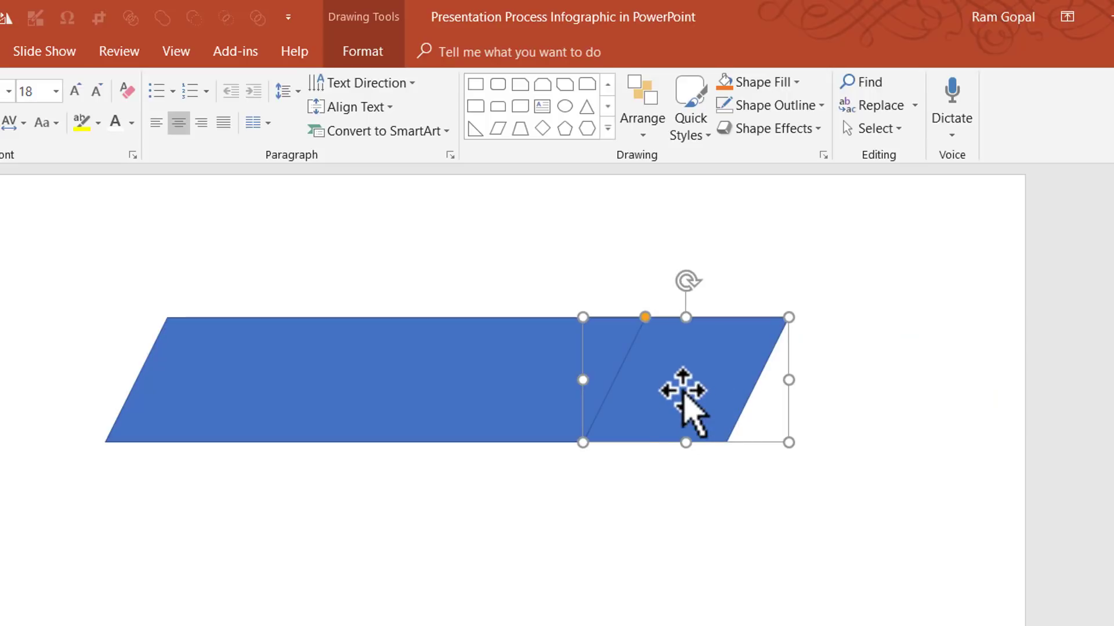
pyautogui.moveTo(683, 442); pyautogui.dragTo(681, 467)
pyautogui.moveTo(723, 423); pyautogui.dragTo(767, 398)
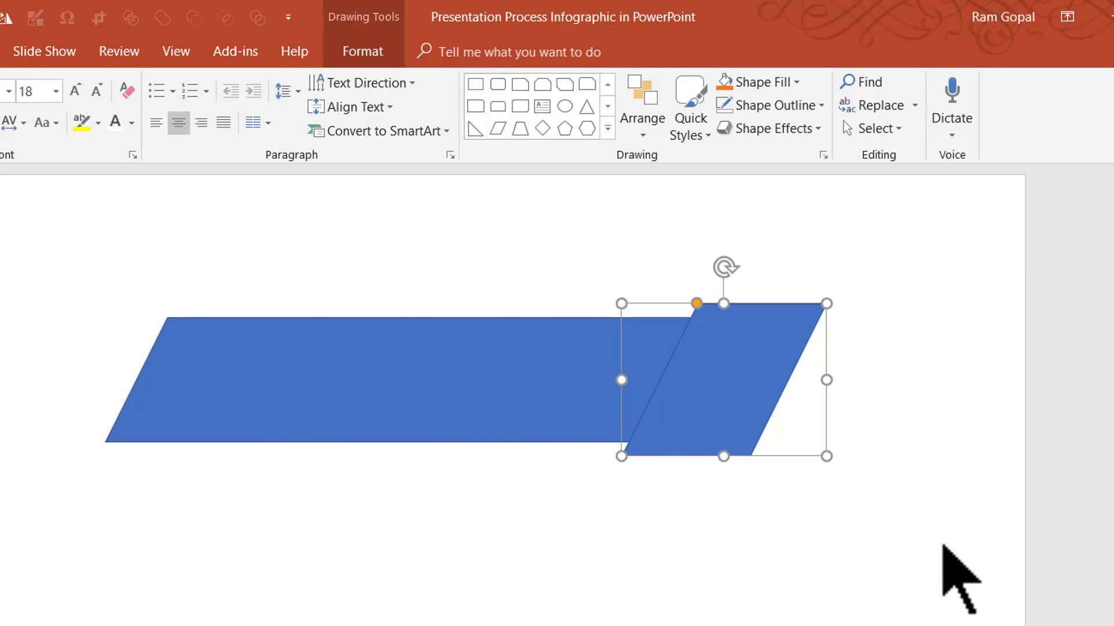
# Align both parallelograms middle so the tall tab is vertically centred on the banner.
pyautogui.moveTo(940, 540); pyautogui.dragTo(0, 264)
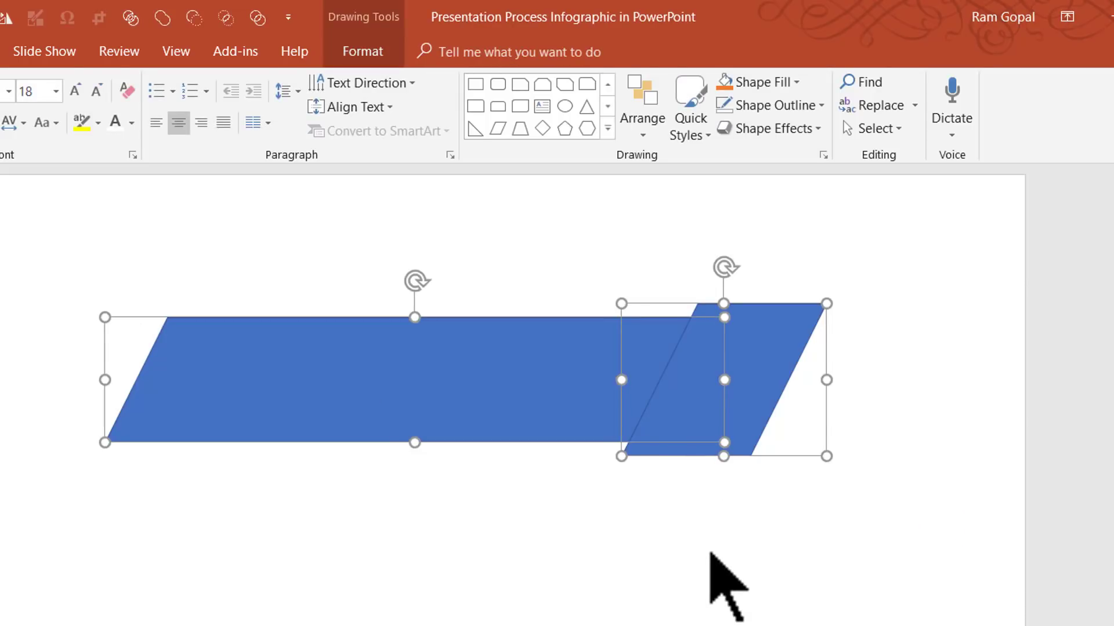
pyautogui.click(642, 113)
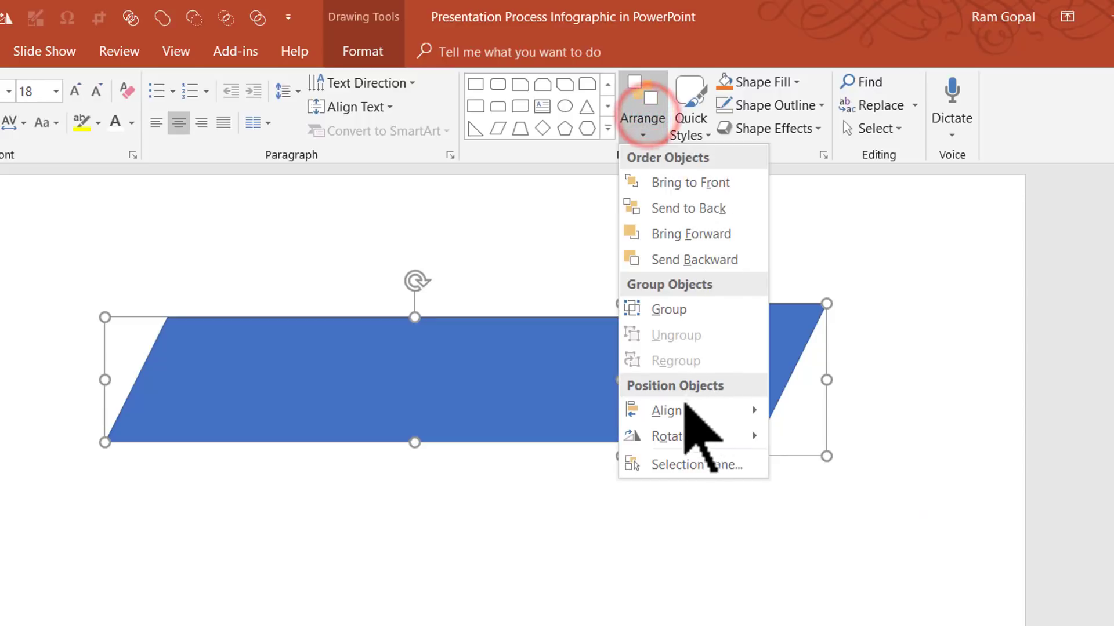
pyautogui.click(673, 412)
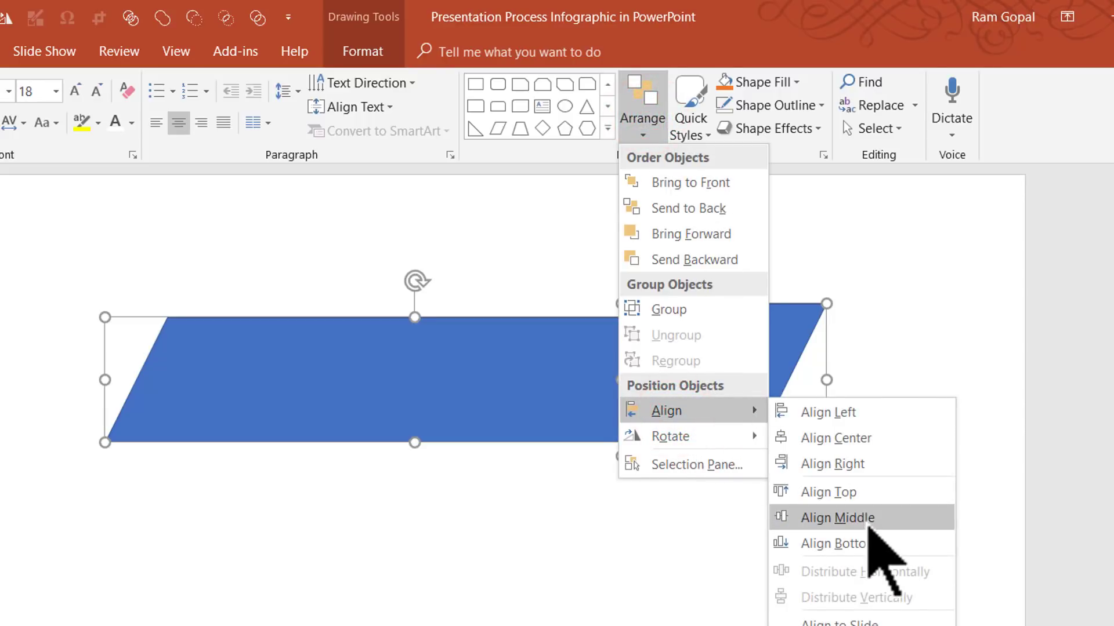
pyautogui.click(864, 519)
pyautogui.click(865, 522)
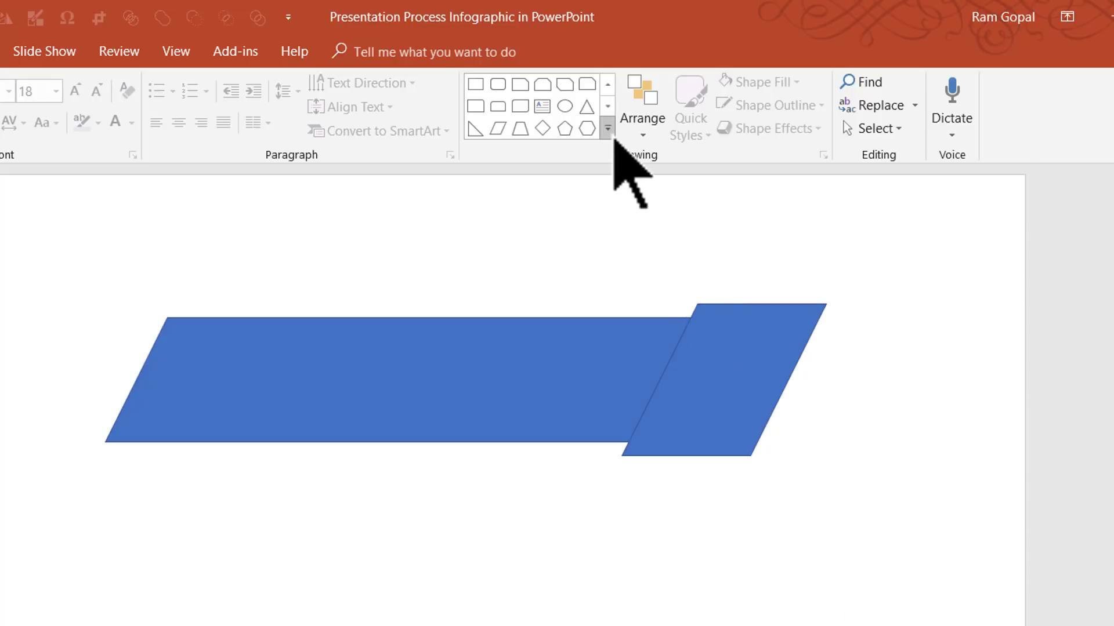
# Draw a small isosceles triangle, flip it vertically and tuck it beneath the parallelograms' join.
pyautogui.click(609, 132)
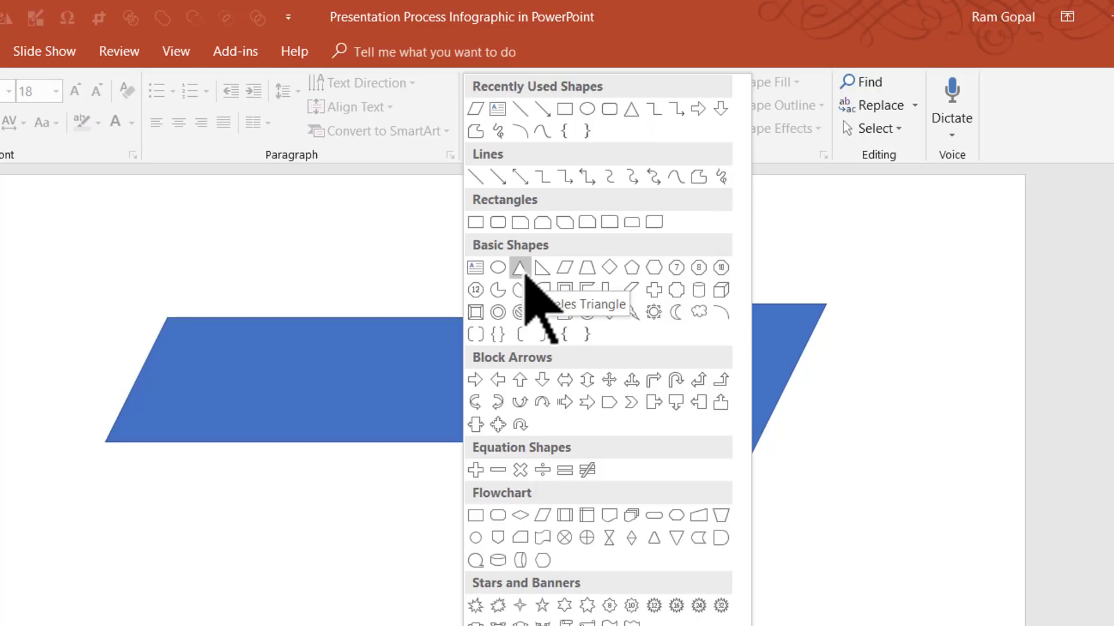
pyautogui.click(525, 273)
pyautogui.moveTo(807, 534); pyautogui.dragTo(866, 581)
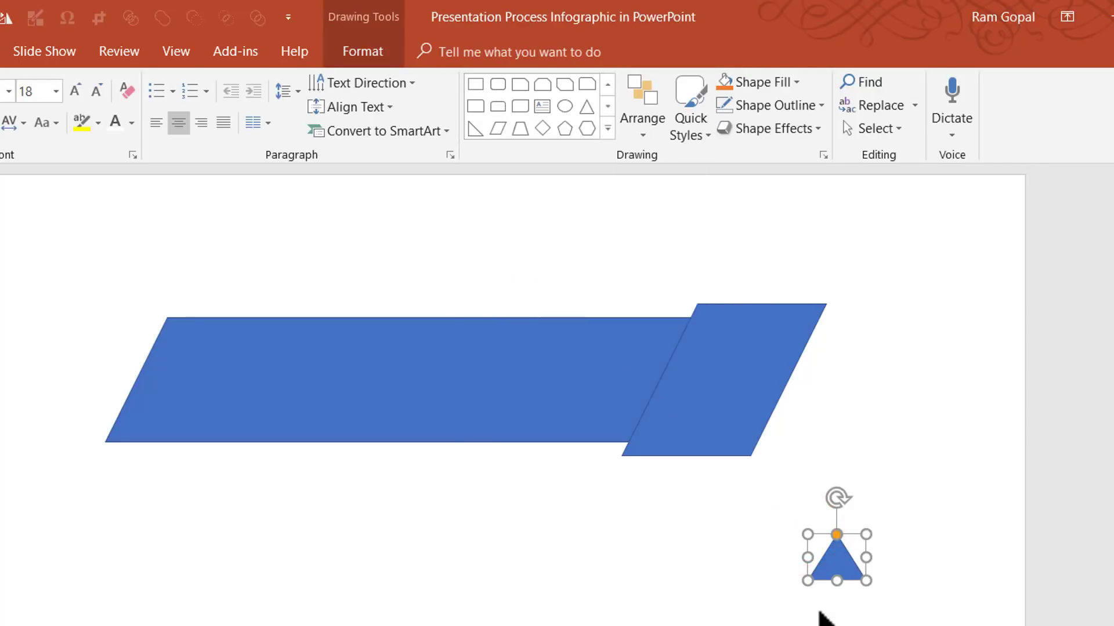
pyautogui.click(649, 113)
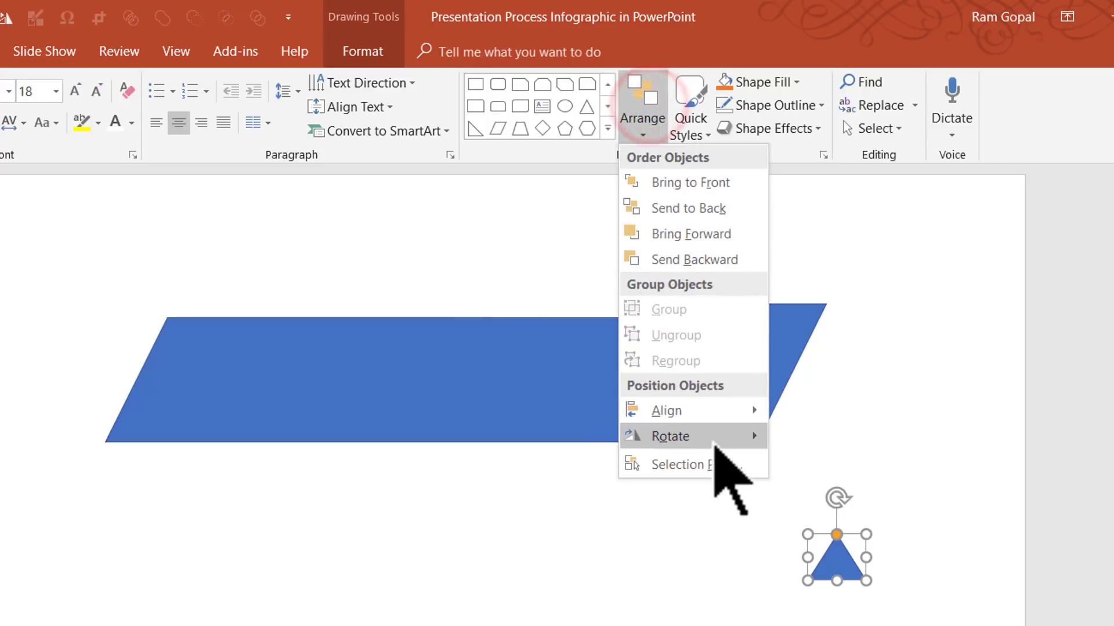
pyautogui.click(752, 437)
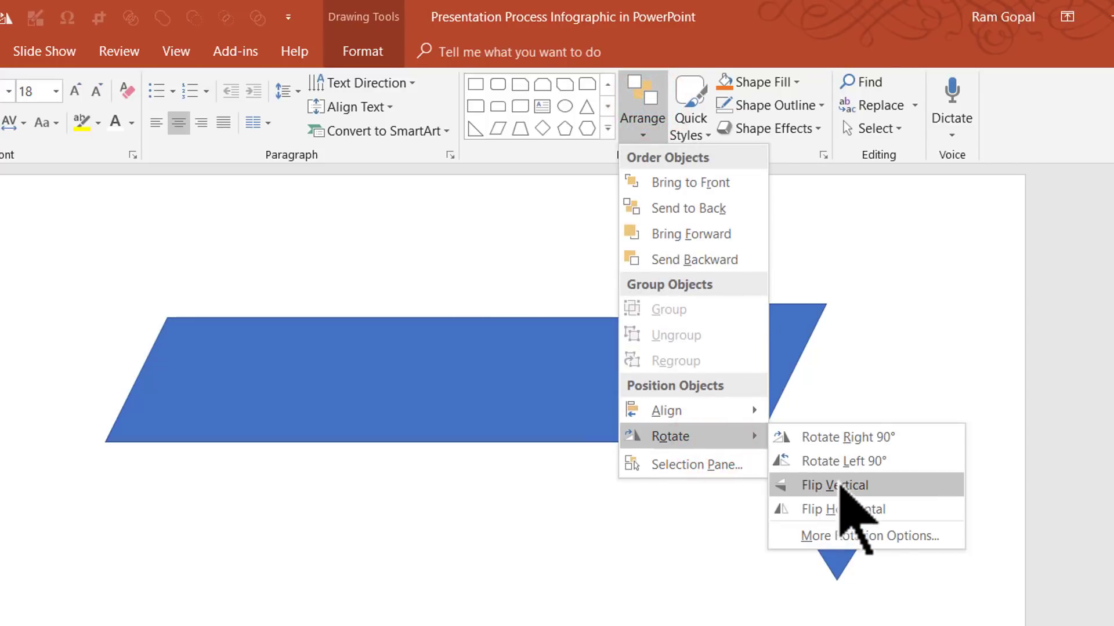
pyautogui.click(840, 486)
pyautogui.moveTo(842, 558); pyautogui.dragTo(623, 433)
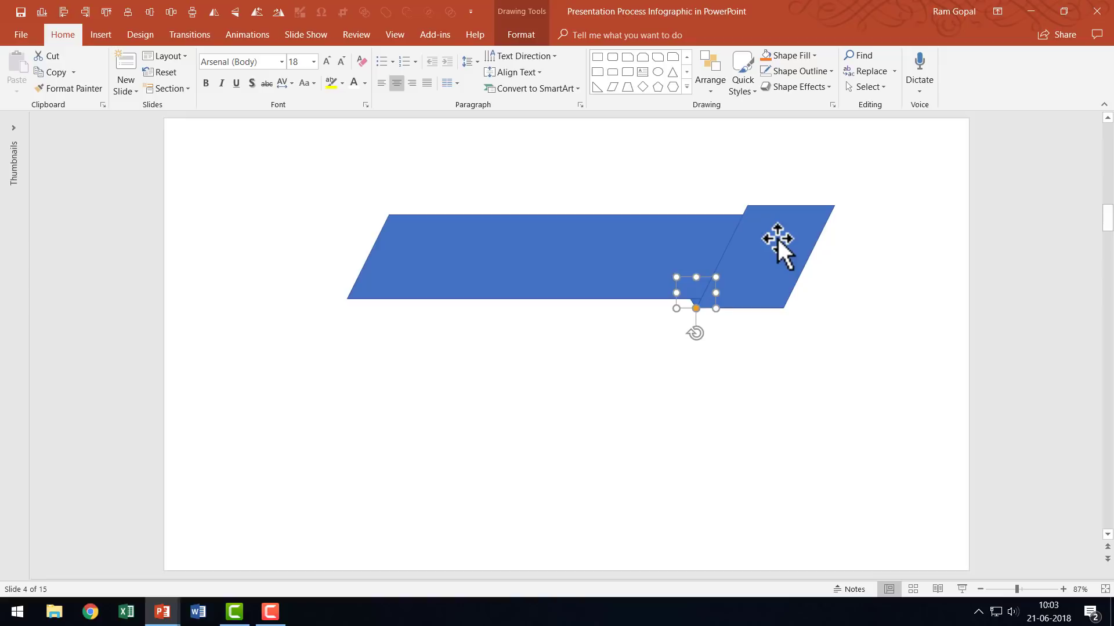
# Fill the triangle with Accent 1 Darker 50% and set No Outline on all three shapes.
pyautogui.click(806, 54)
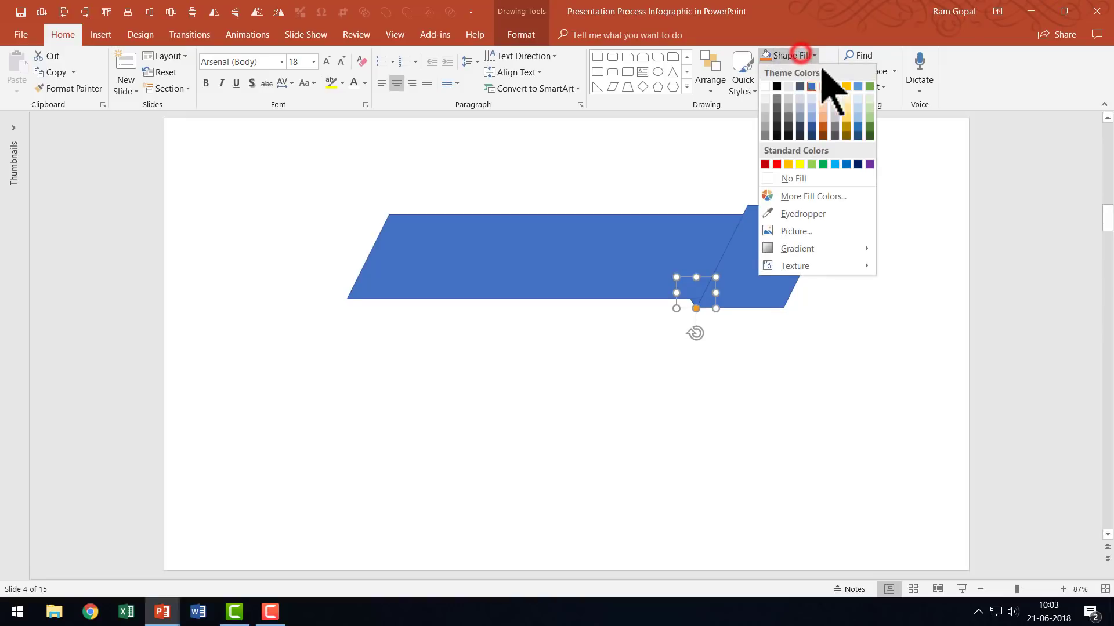
pyautogui.click(812, 136)
pyautogui.moveTo(888, 366); pyautogui.dragTo(224, 124)
pyautogui.click(796, 71)
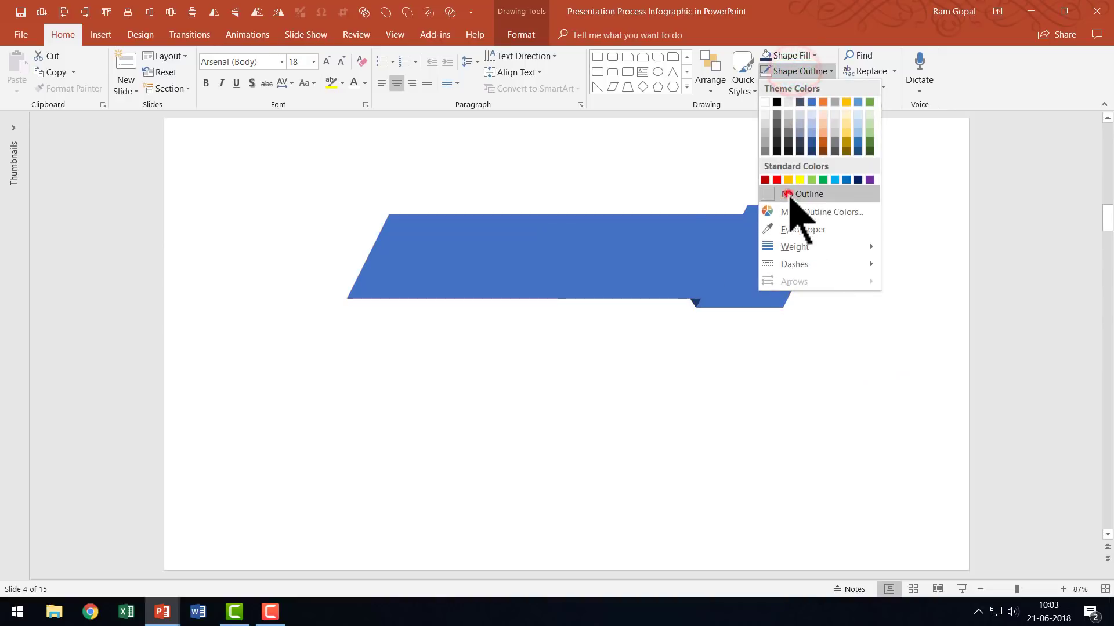
pyautogui.click(788, 195)
pyautogui.click(869, 281)
# Give the tall tab a dark Linear Down gradient fill.
pyautogui.click(767, 236)
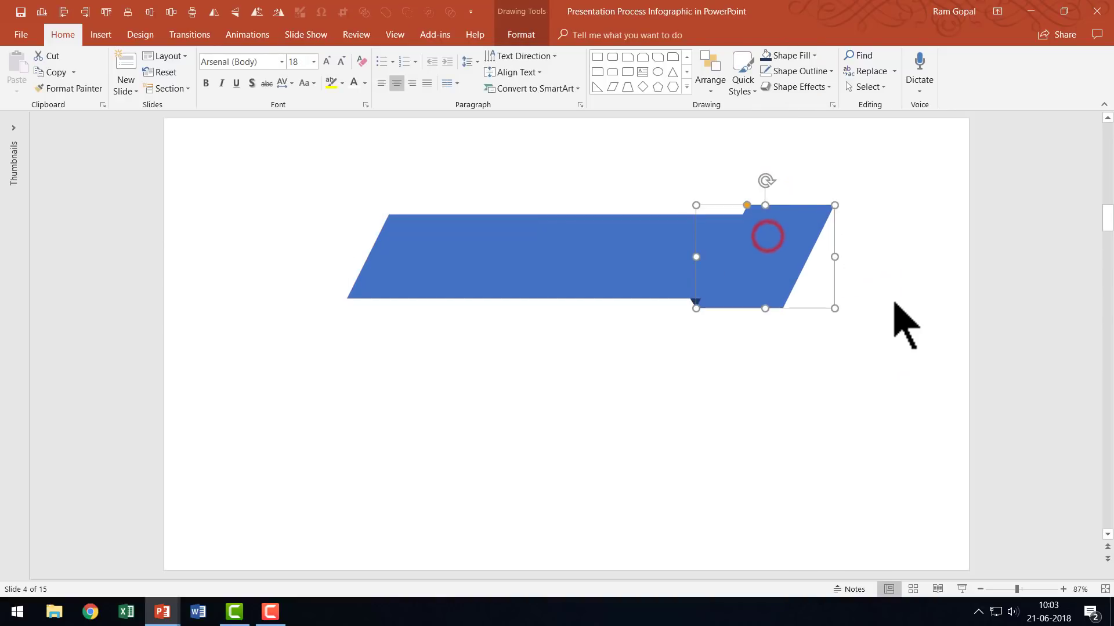
pyautogui.click(797, 55)
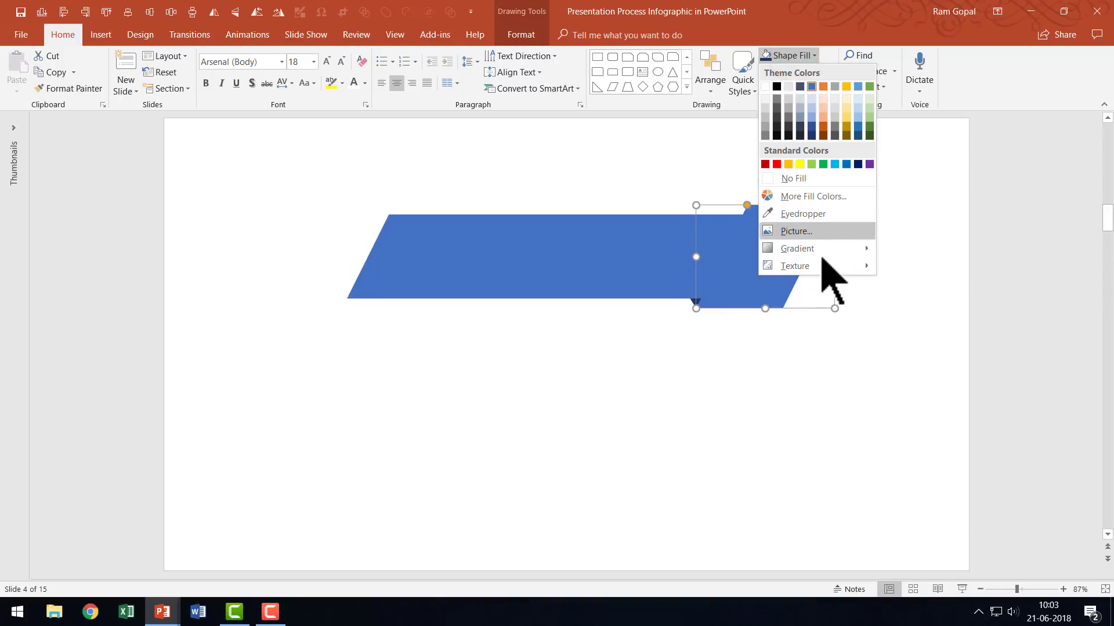
pyautogui.moveTo(821, 253)
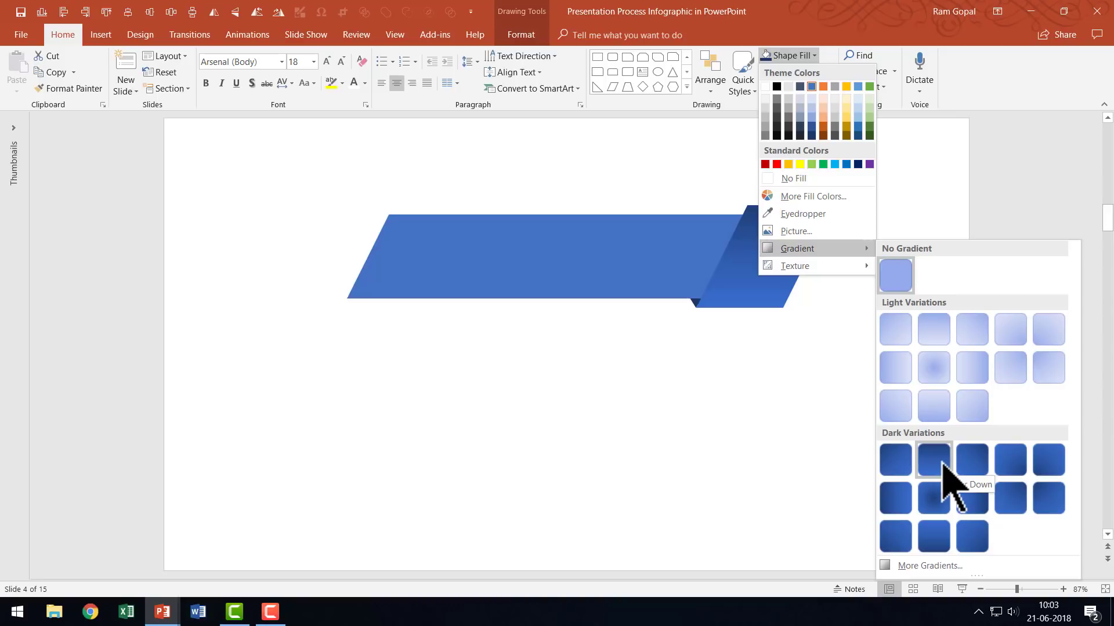
pyautogui.click(935, 462)
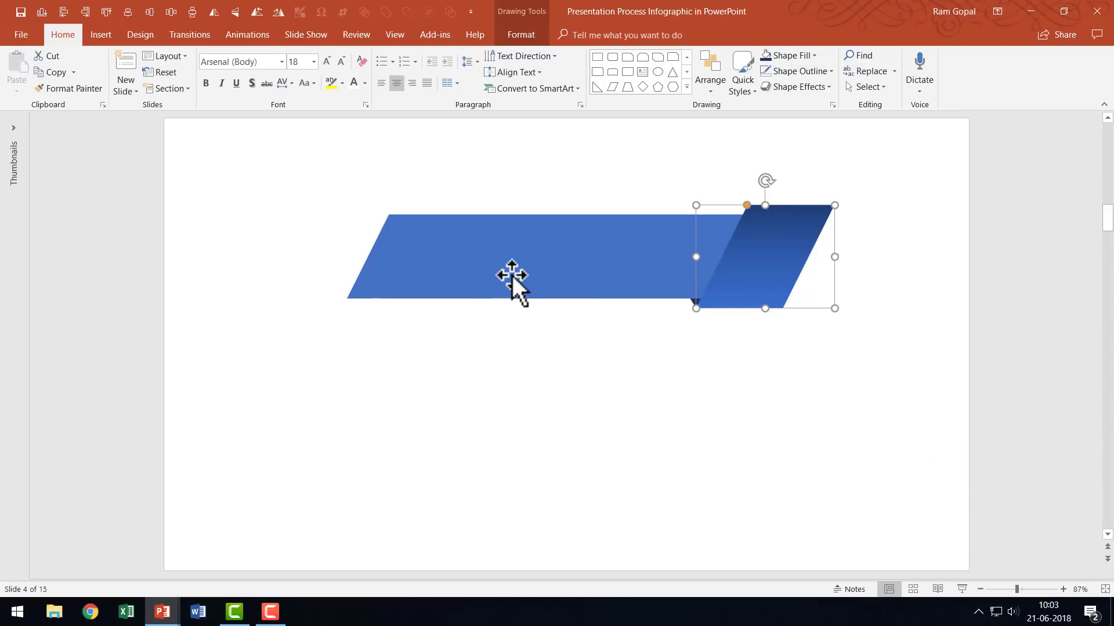
pyautogui.click(894, 374)
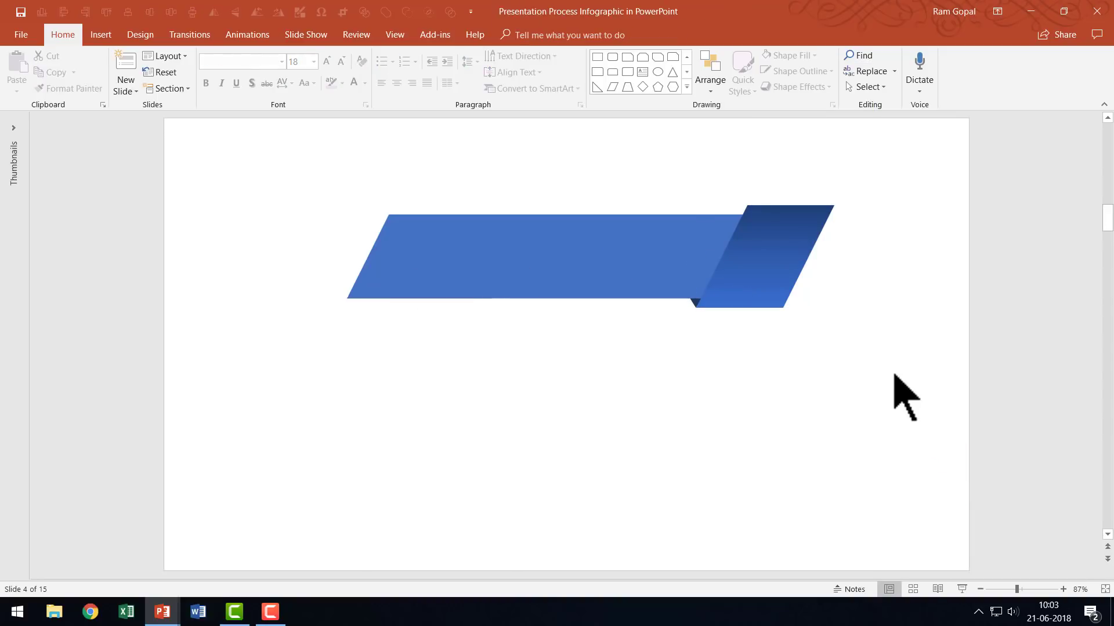
# Give the long banner a dark horizontal gradient fill, then scroll up to reference slide 3.
pyautogui.click(506, 234)
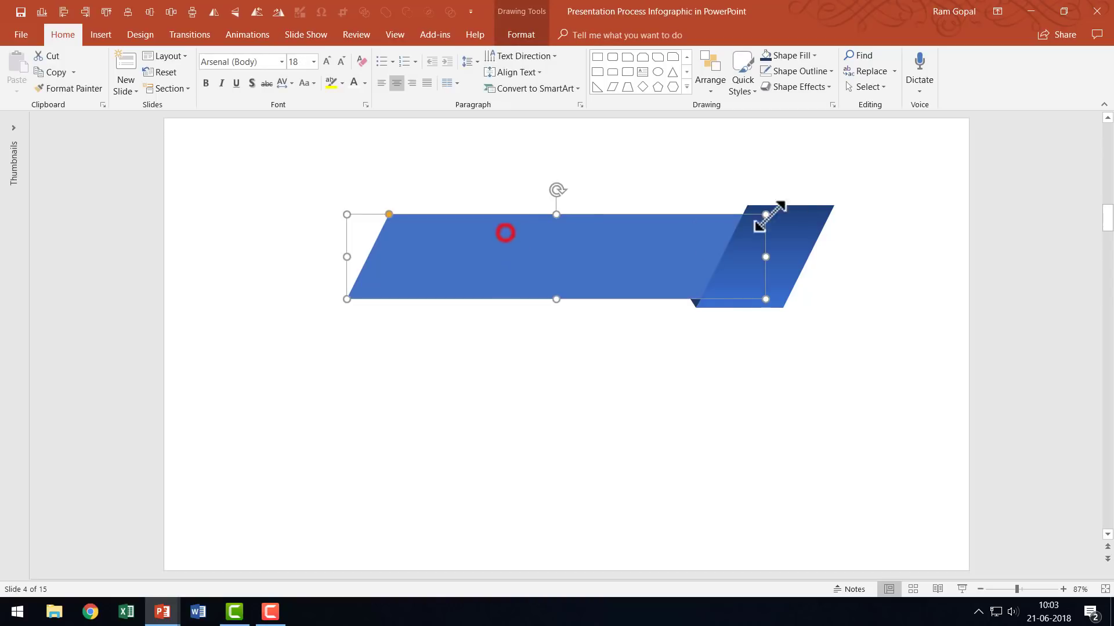
pyautogui.click(791, 55)
pyautogui.click(798, 249)
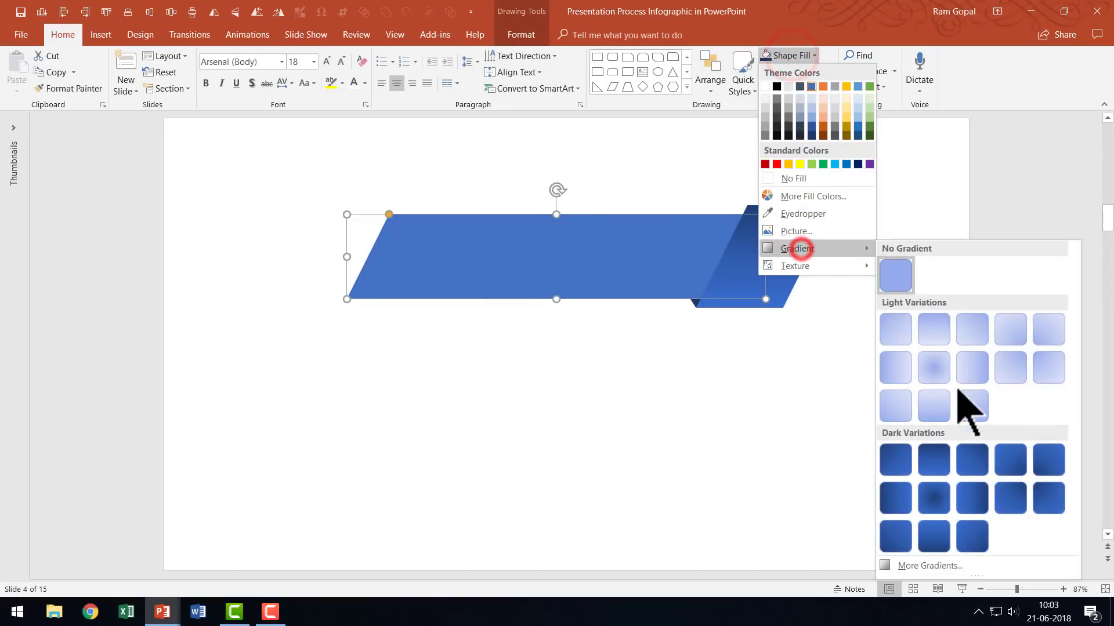
pyautogui.click(972, 498)
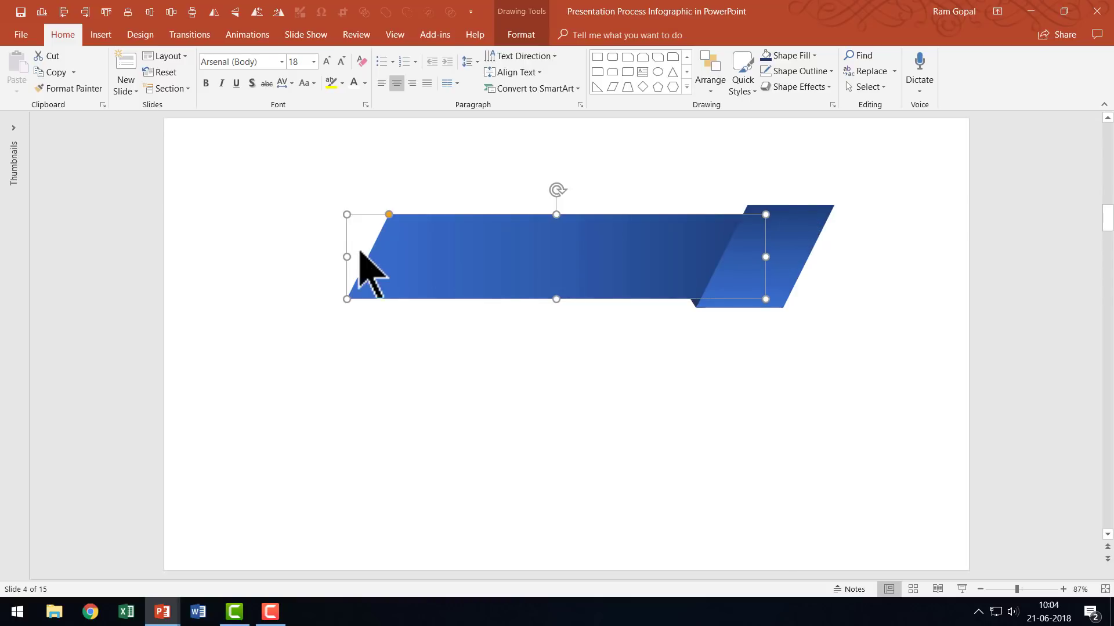
pyautogui.click(810, 380)
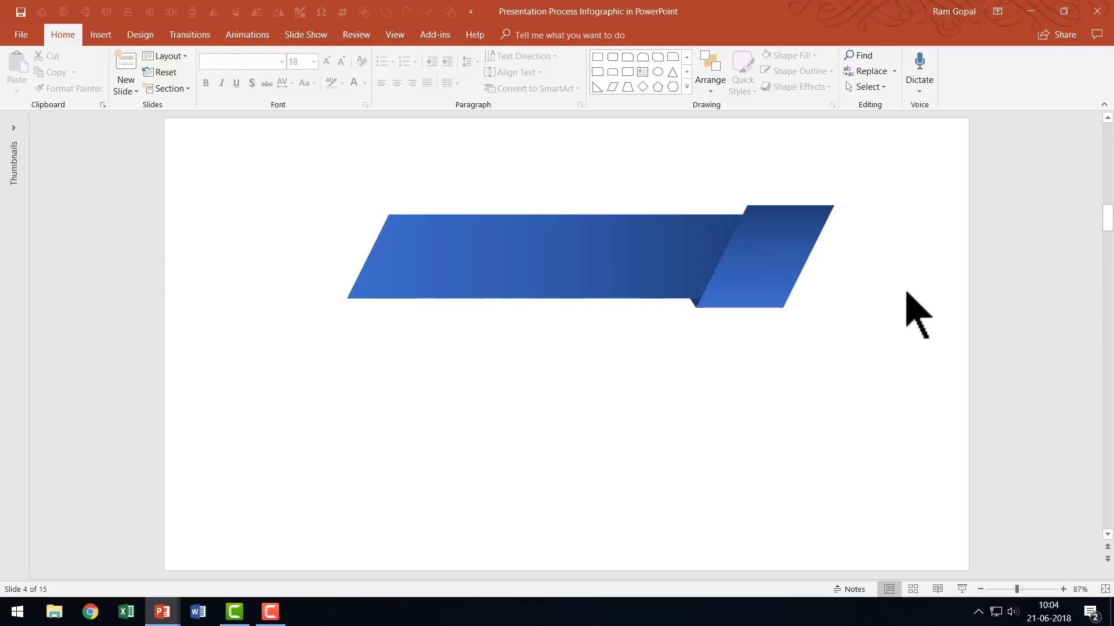
pyautogui.scroll(2, 906, 292)
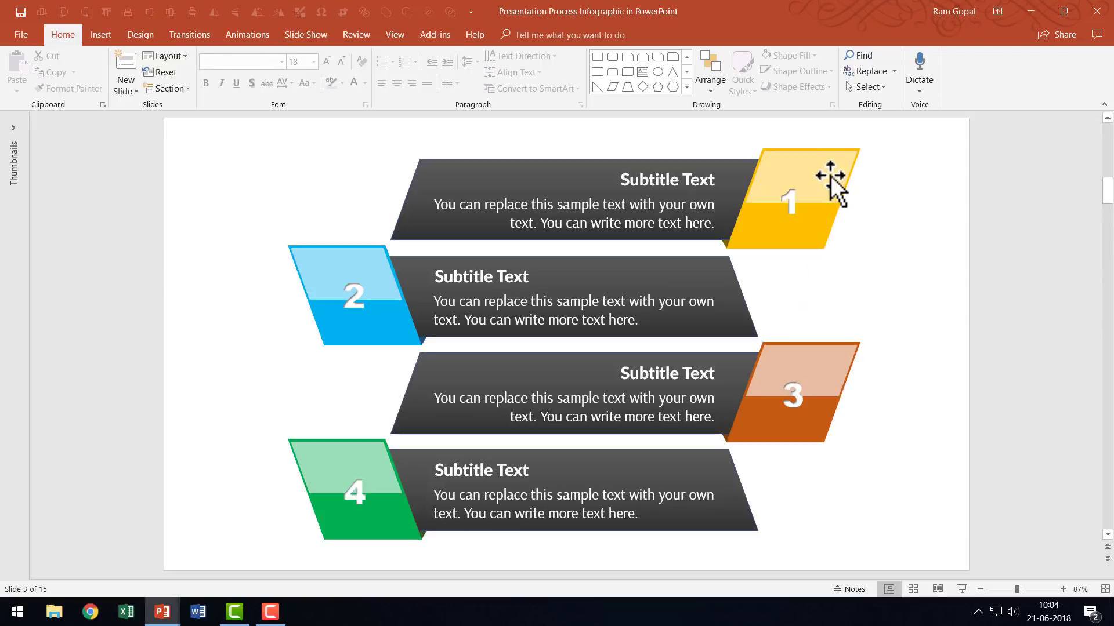
# Duplicate the right parallelogram tab on slide 4 and fill the copy white.
pyautogui.scroll(-2, 906, 237)
pyautogui.click(800, 237)
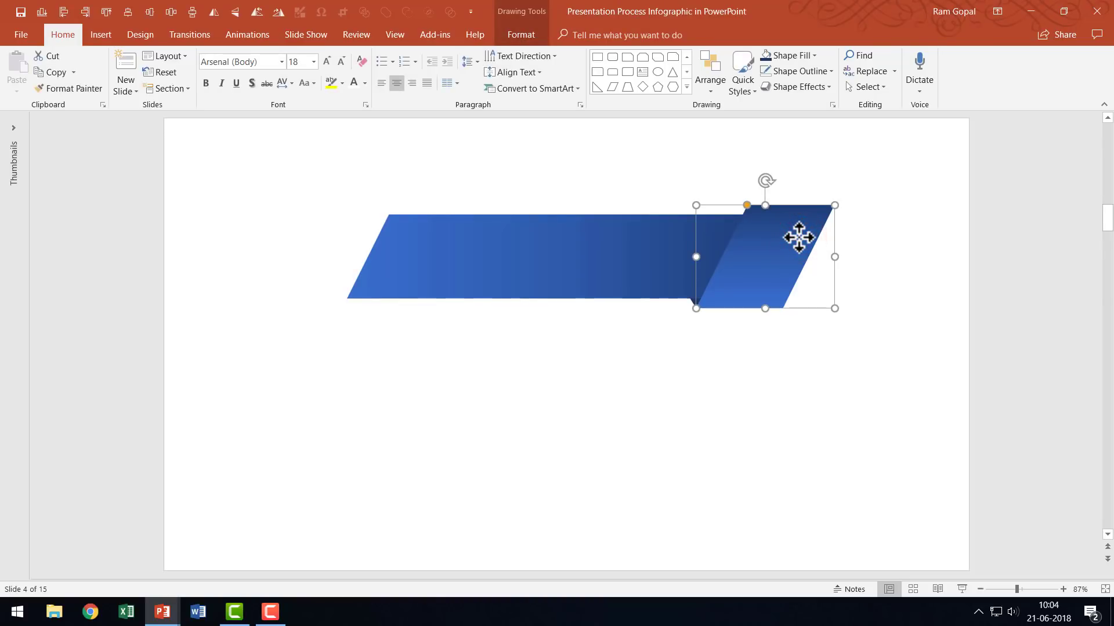
pyautogui.hotkey('ctrl', 'd')
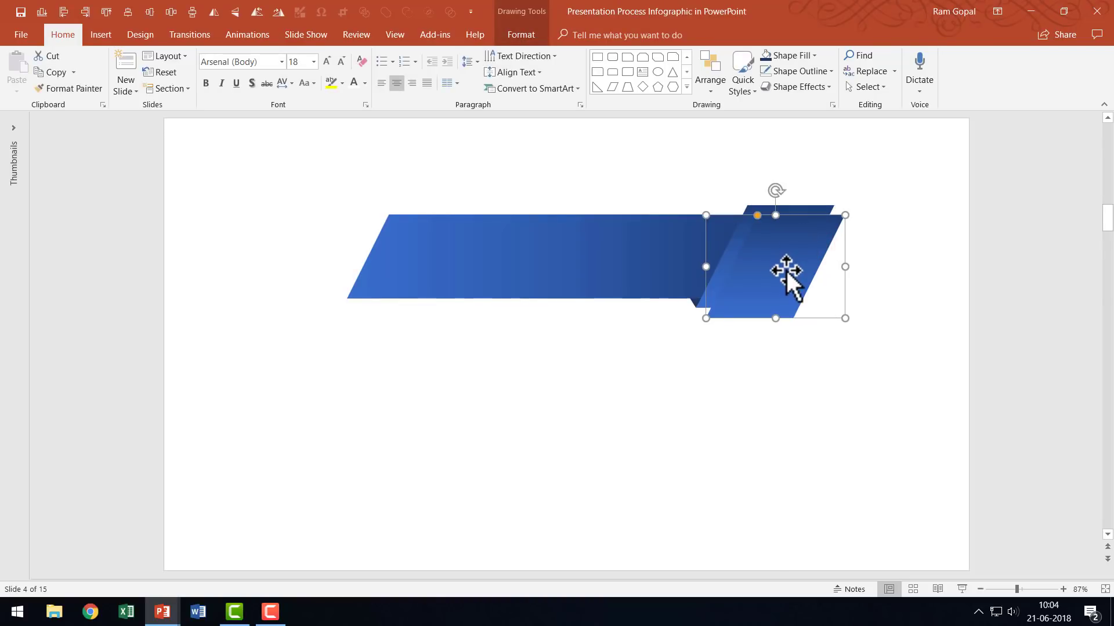
pyautogui.click(790, 55)
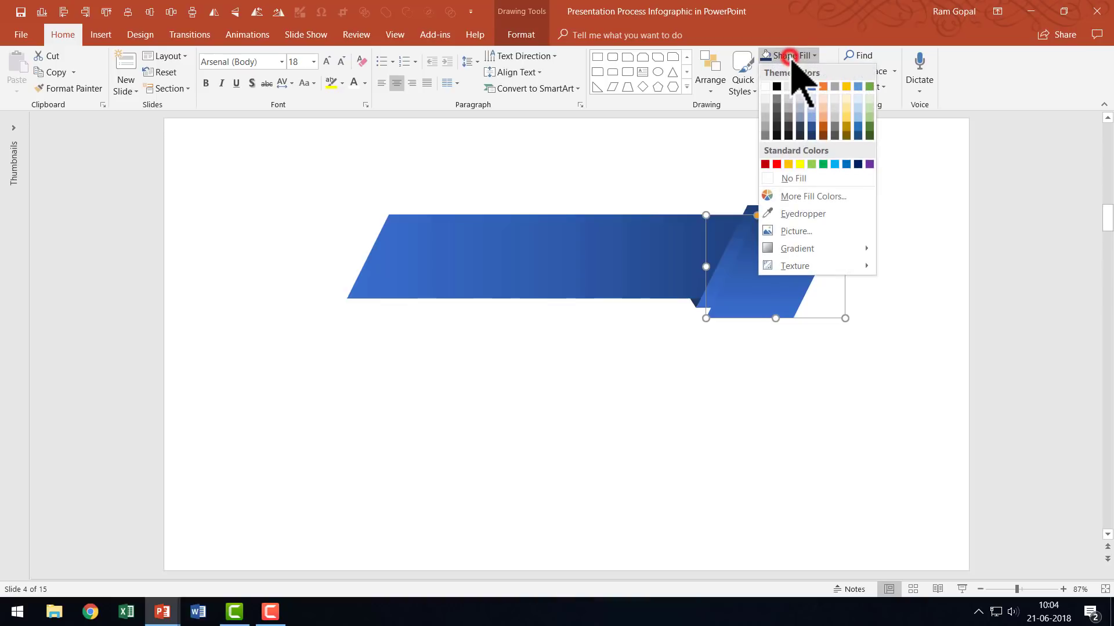
pyautogui.click(765, 87)
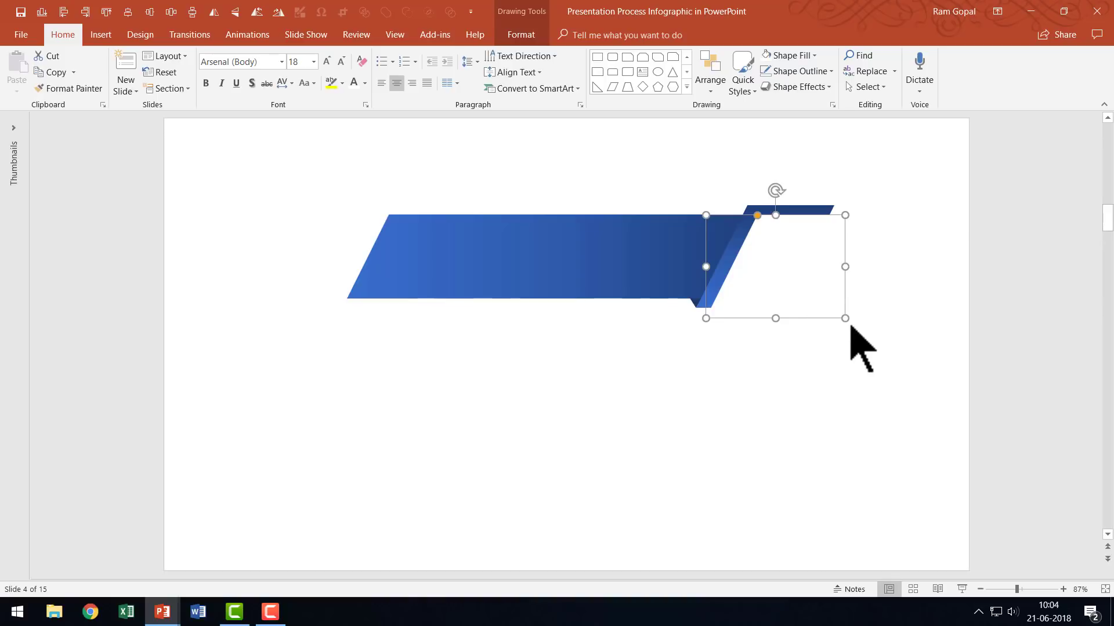
# Shrink the white copy and nudge it inside the blue tab, leaving a thin border.
pyautogui.moveTo(845, 318); pyautogui.dragTo(828, 301)
pyautogui.moveTo(770, 248); pyautogui.dragTo(770, 235)
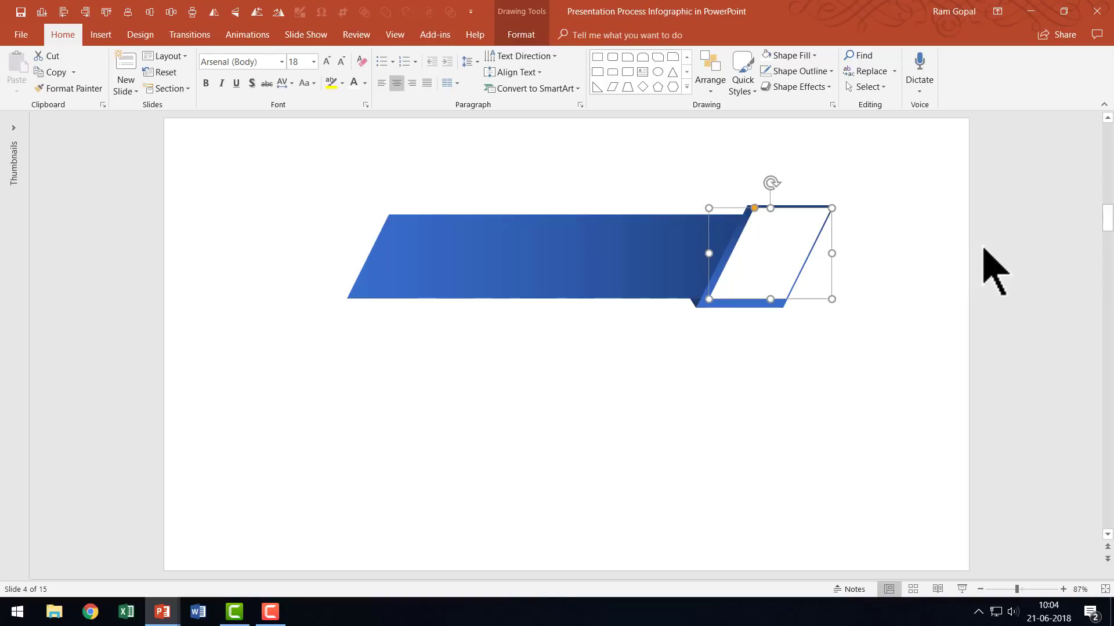
pyautogui.hotkey('ctrl', 'Left')
pyautogui.hotkey('ctrl', 'Left')
pyautogui.hotkey('ctrl', 'Left')
pyautogui.hotkey('ctrl', 'Left')
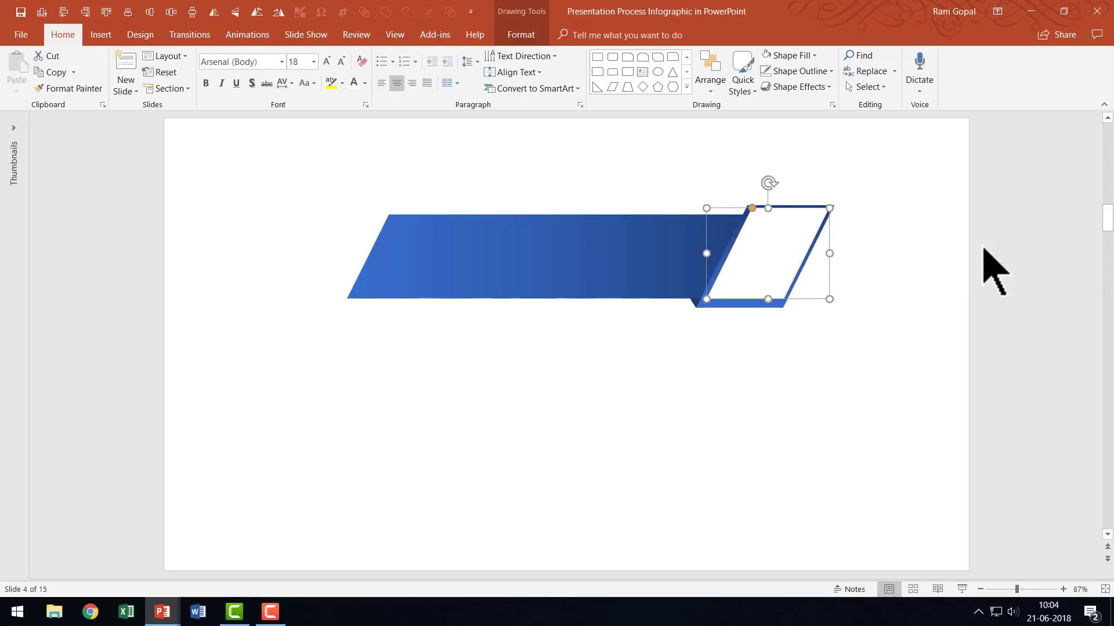
pyautogui.hotkey('ctrl', 'Down')
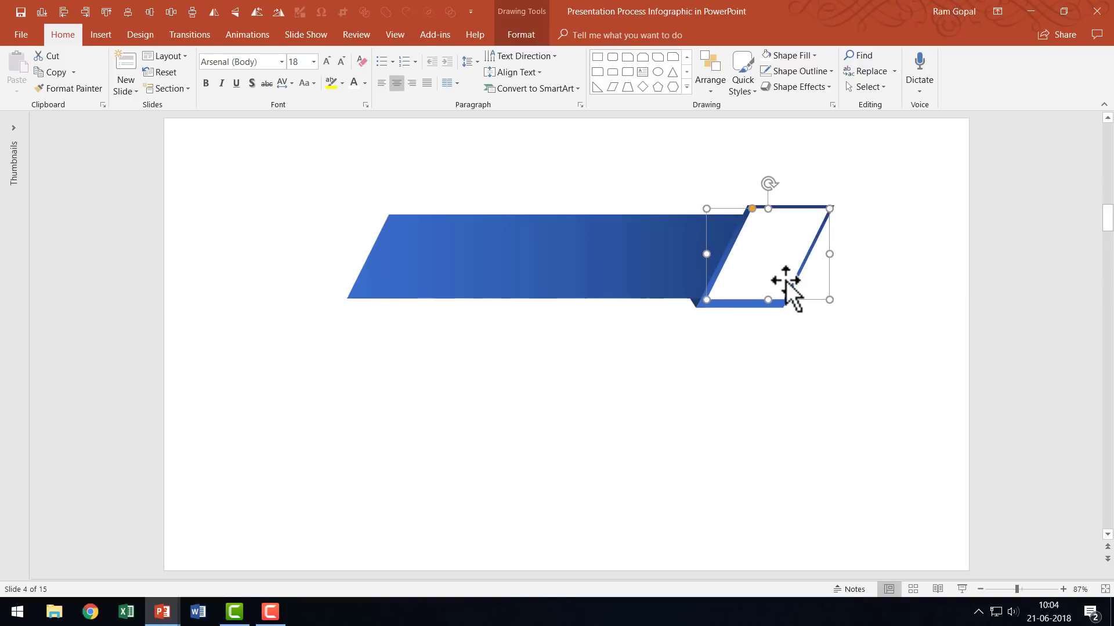
# Raise the white parallelogram's fill transparency to 45% in Format Shape.
pyautogui.rightClick(788, 261)
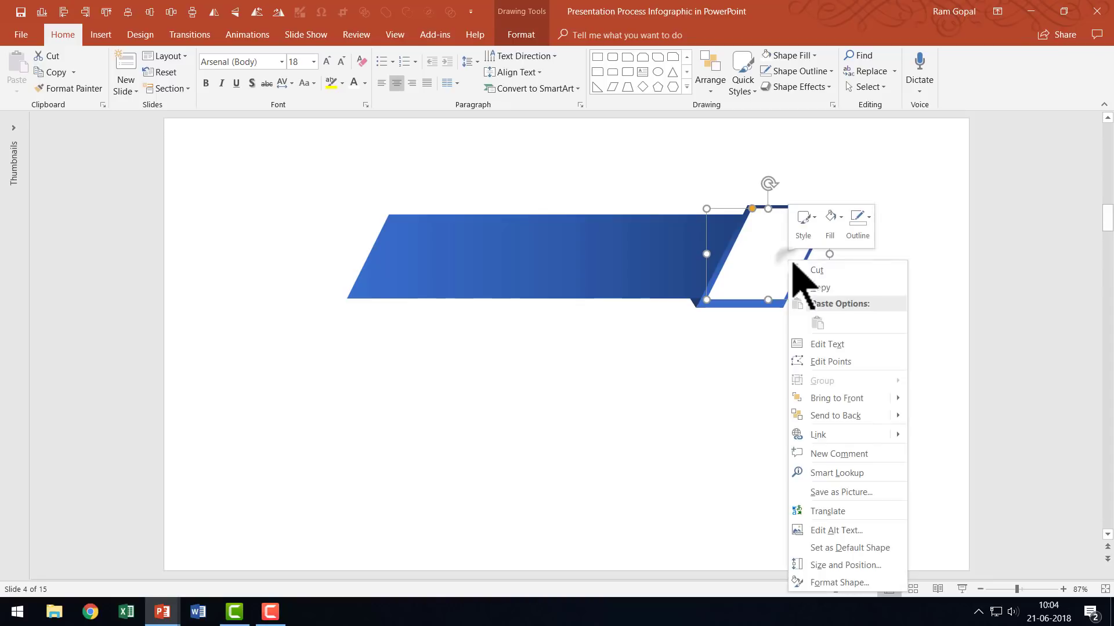
pyautogui.click(853, 582)
pyautogui.click(962, 203)
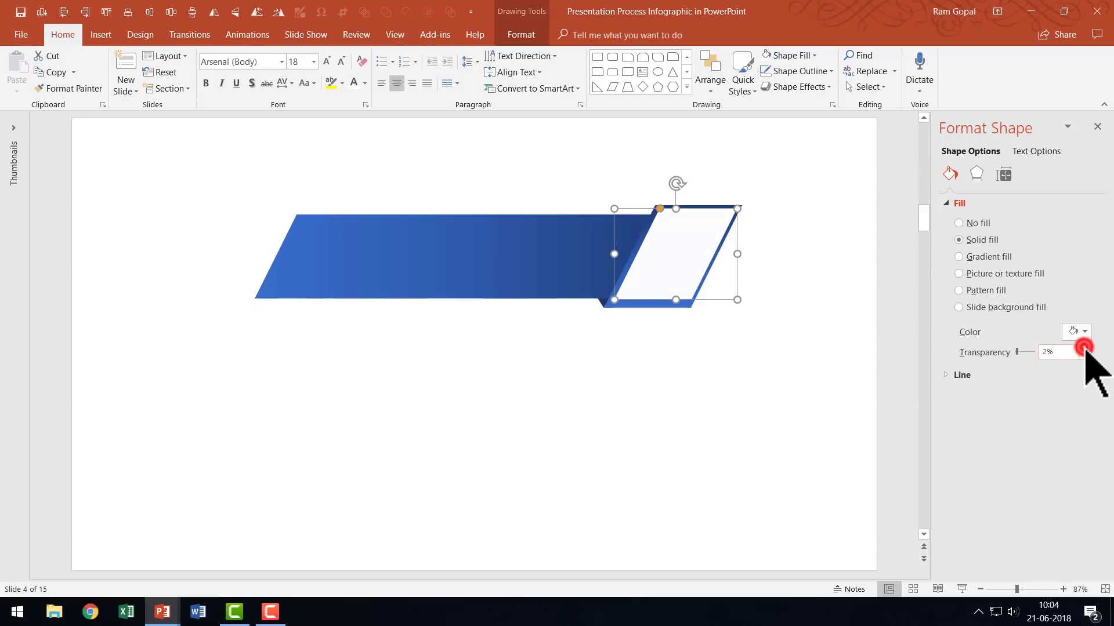
pyautogui.click(1084, 348)
pyautogui.click(1084, 348)
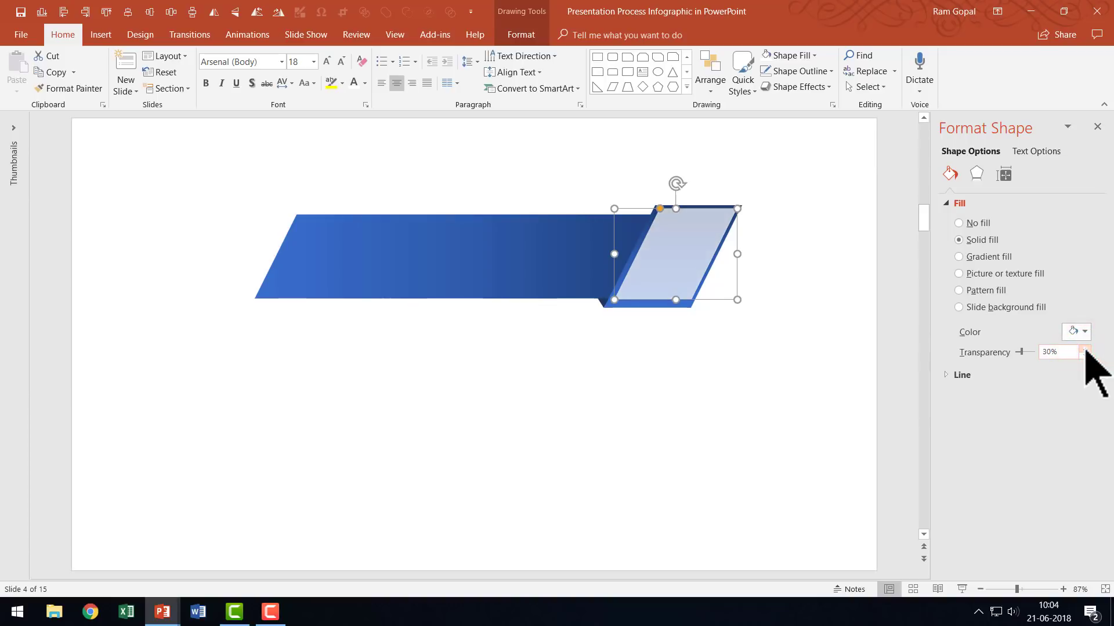
pyautogui.click(1084, 348)
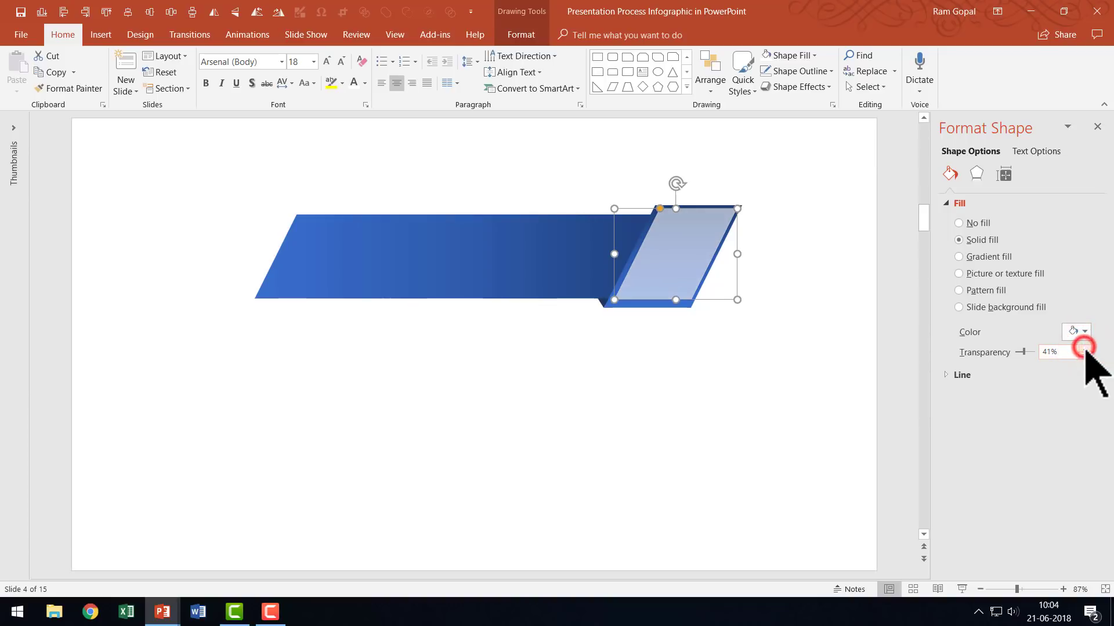
pyautogui.click(1083, 348)
pyautogui.click(1083, 348)
pyautogui.click(1083, 348)
pyautogui.click(1083, 348)
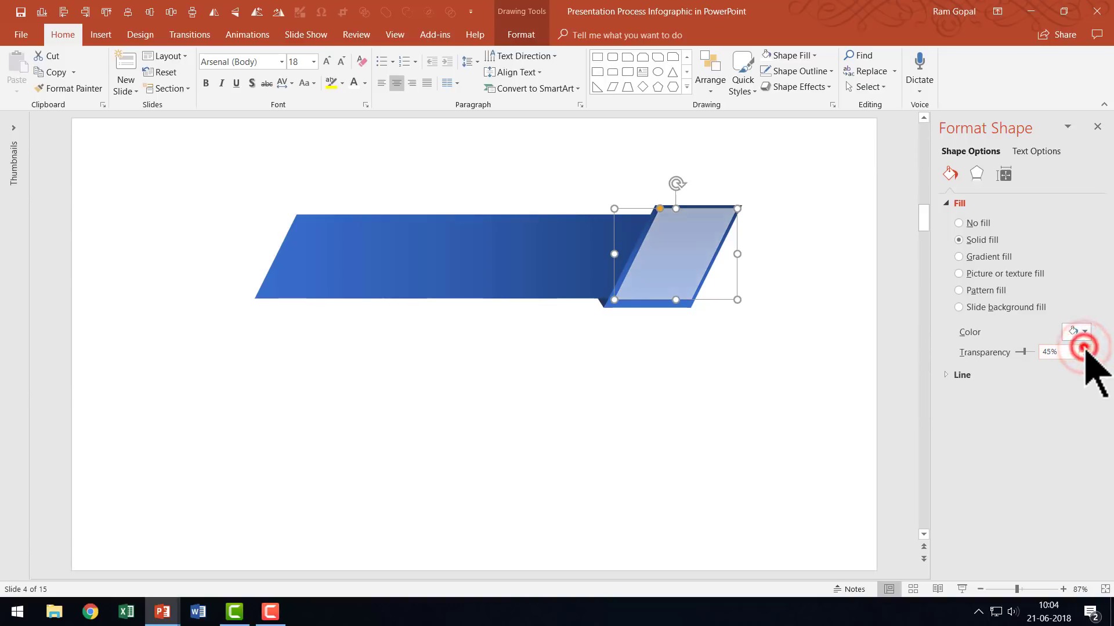
pyautogui.click(779, 371)
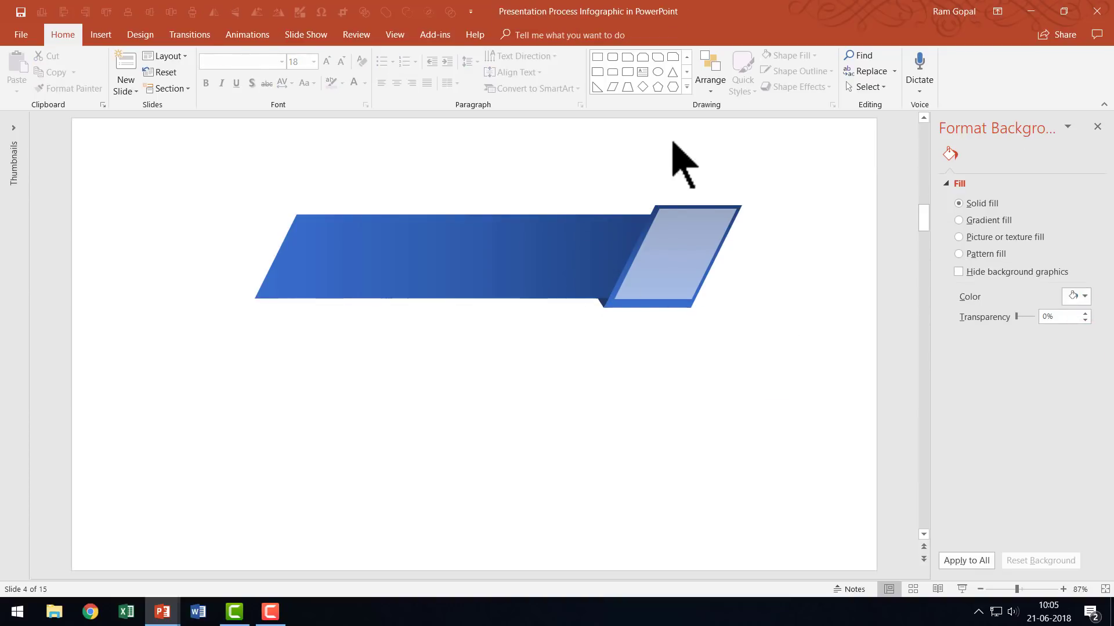
# Draw a rectangle covering the lower half of the light parallelogram.
pyautogui.click(687, 87)
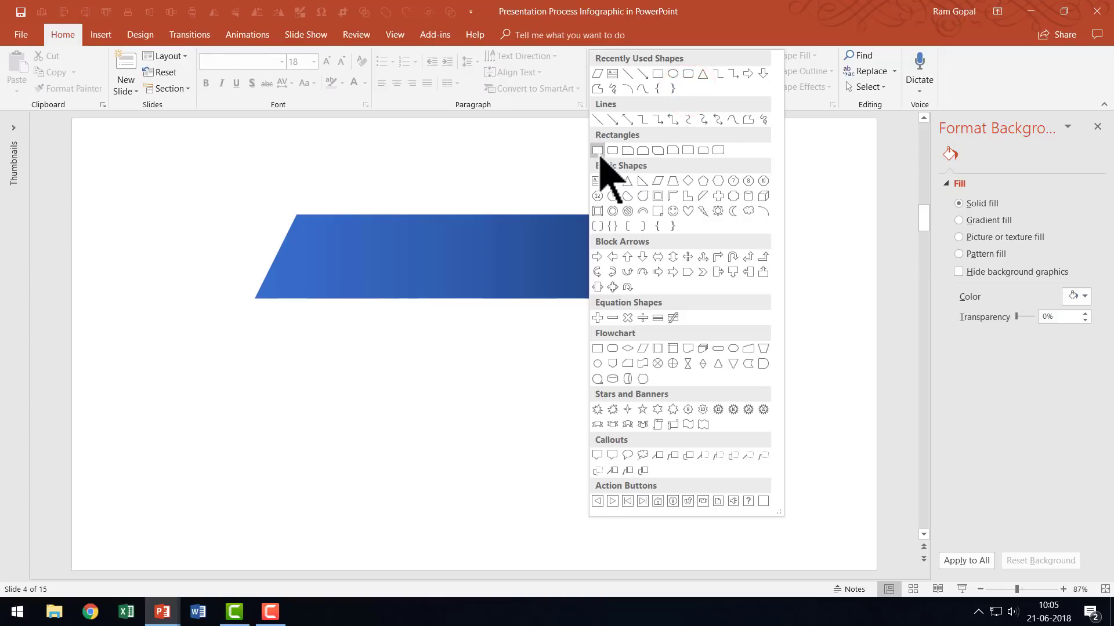
pyautogui.click(598, 152)
pyautogui.moveTo(559, 256); pyautogui.dragTo(795, 369)
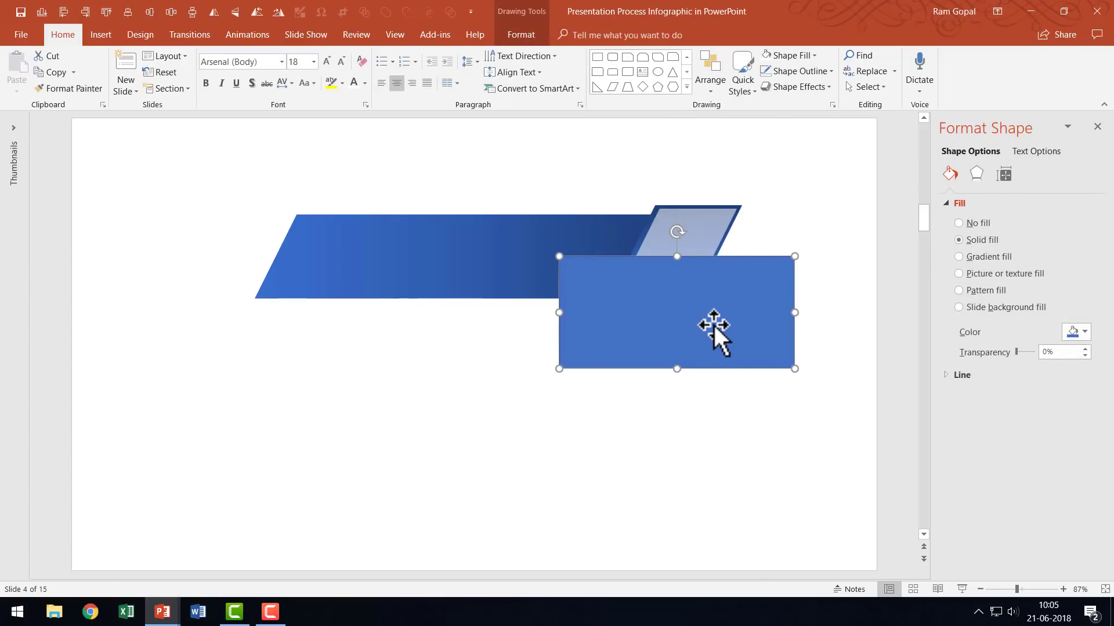
# Subtract the rectangle from the light parallelogram with Merge Shapes, leaving a top sheen.
pyautogui.click(717, 226)
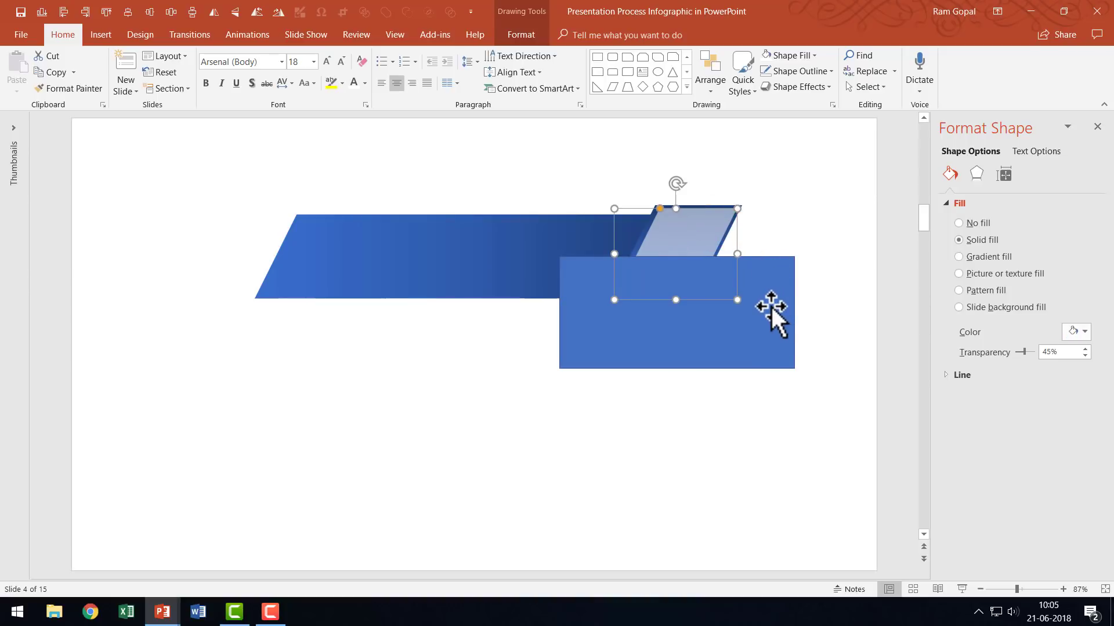
pyautogui.keyDown('shift'); pyautogui.click(754, 303); pyautogui.keyUp('shift')
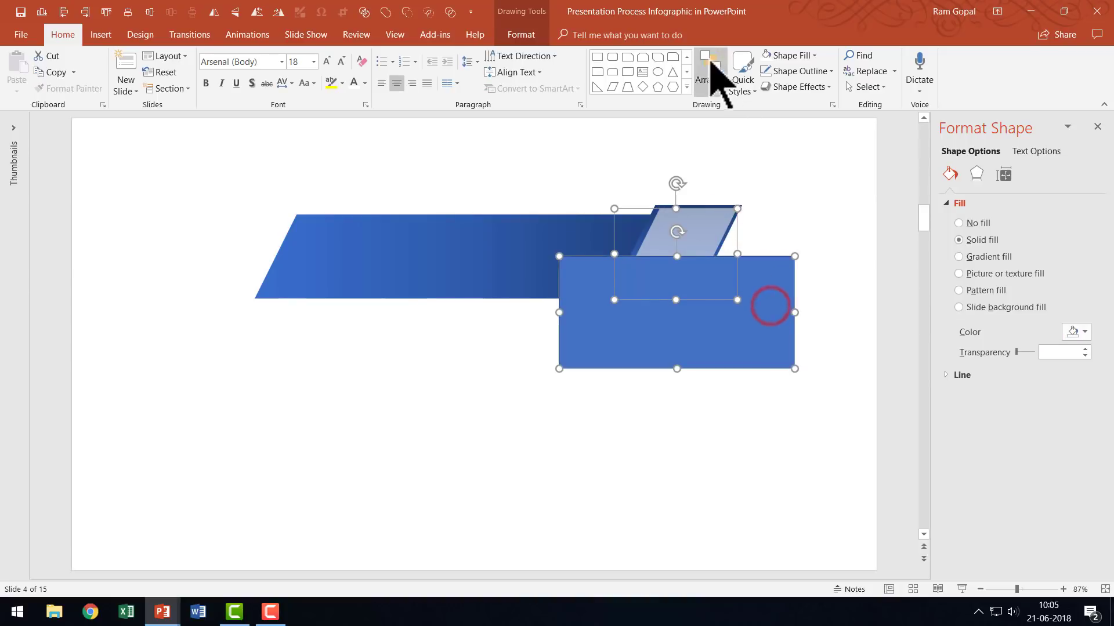
pyautogui.click(539, 36)
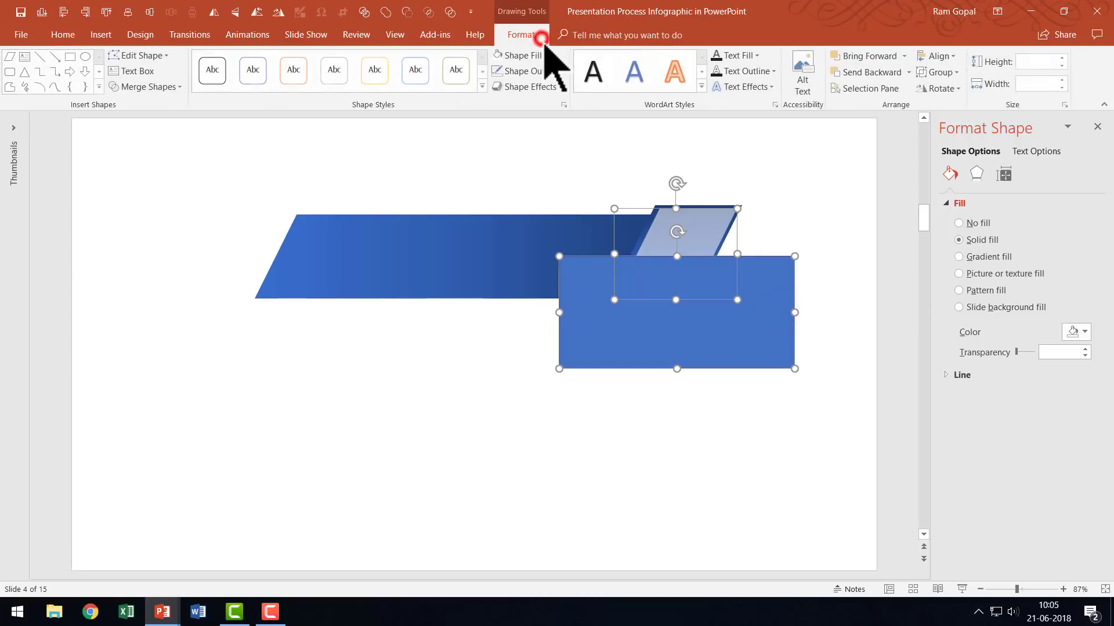
pyautogui.click(130, 86)
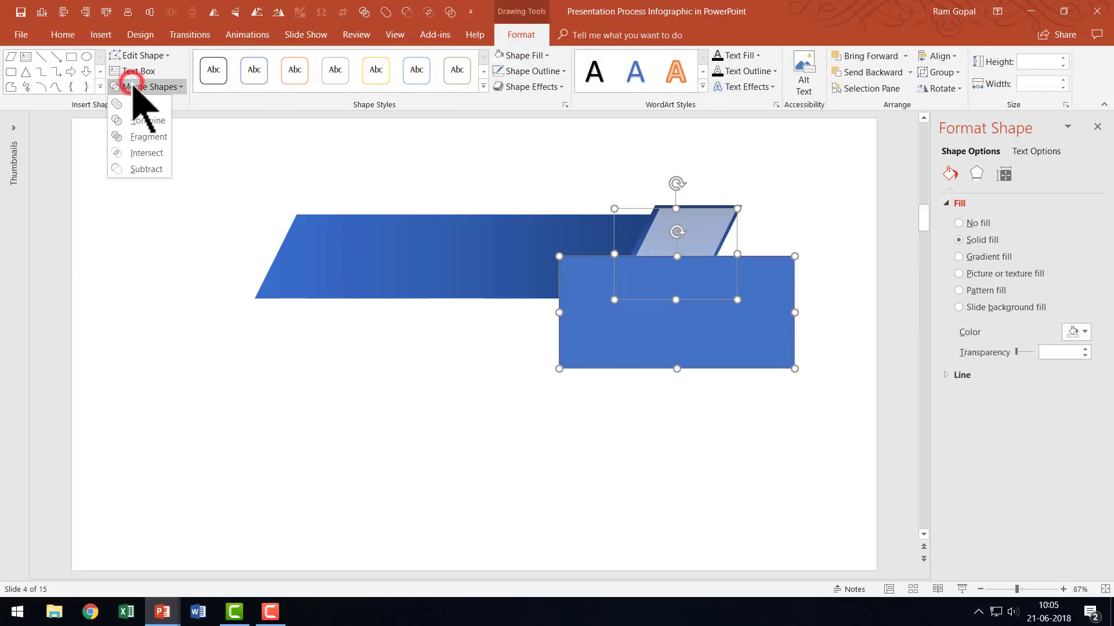
pyautogui.click(146, 168)
pyautogui.click(809, 231)
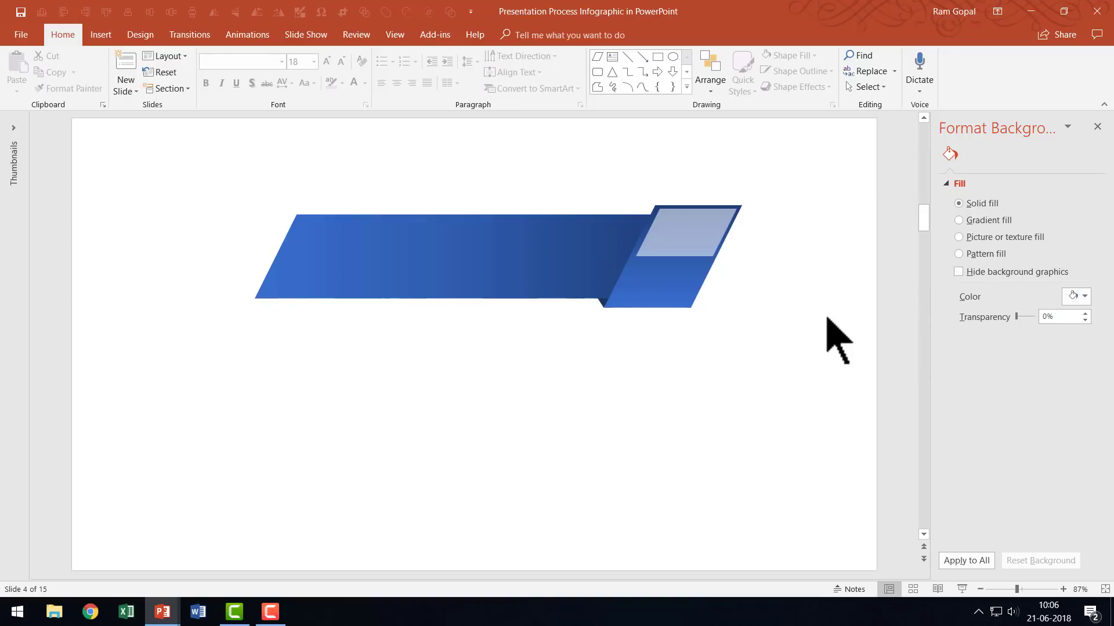
# Copy the Subtitle Text heading and body text from slide 3 and paste them onto the banner.
pyautogui.press('pageup')
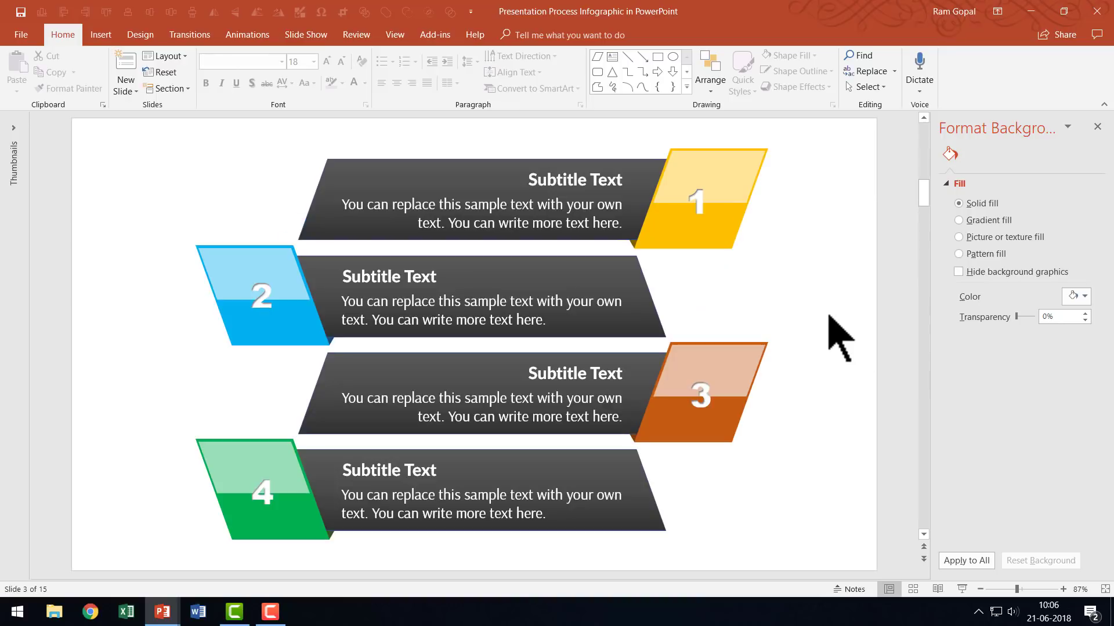
pyautogui.click(555, 181)
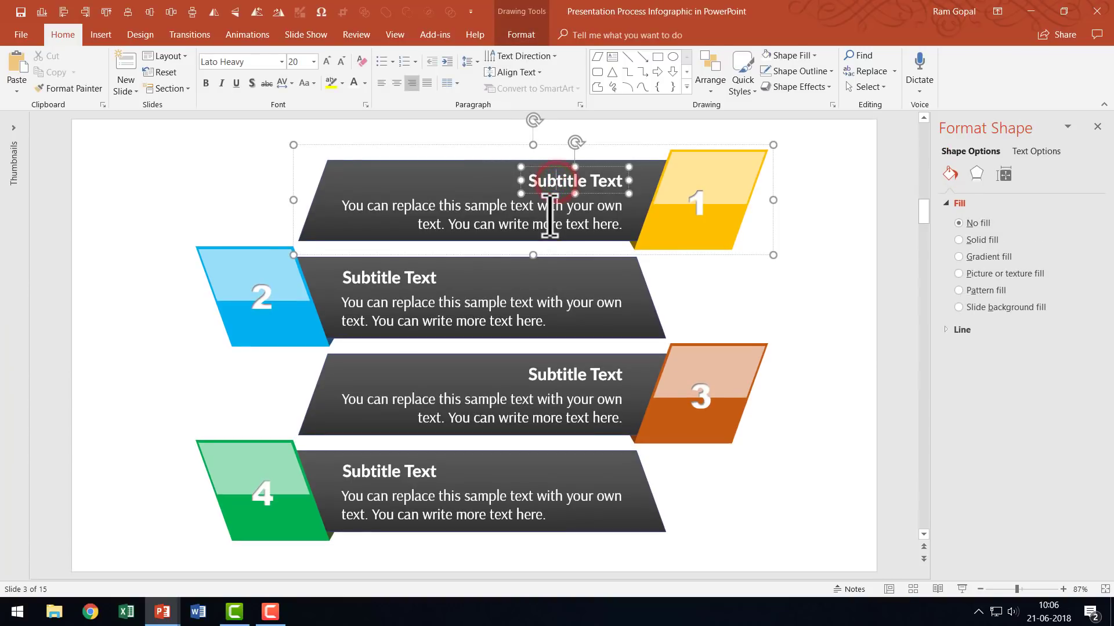
pyautogui.keyDown('shift'); pyautogui.click(551, 215); pyautogui.keyUp('shift')
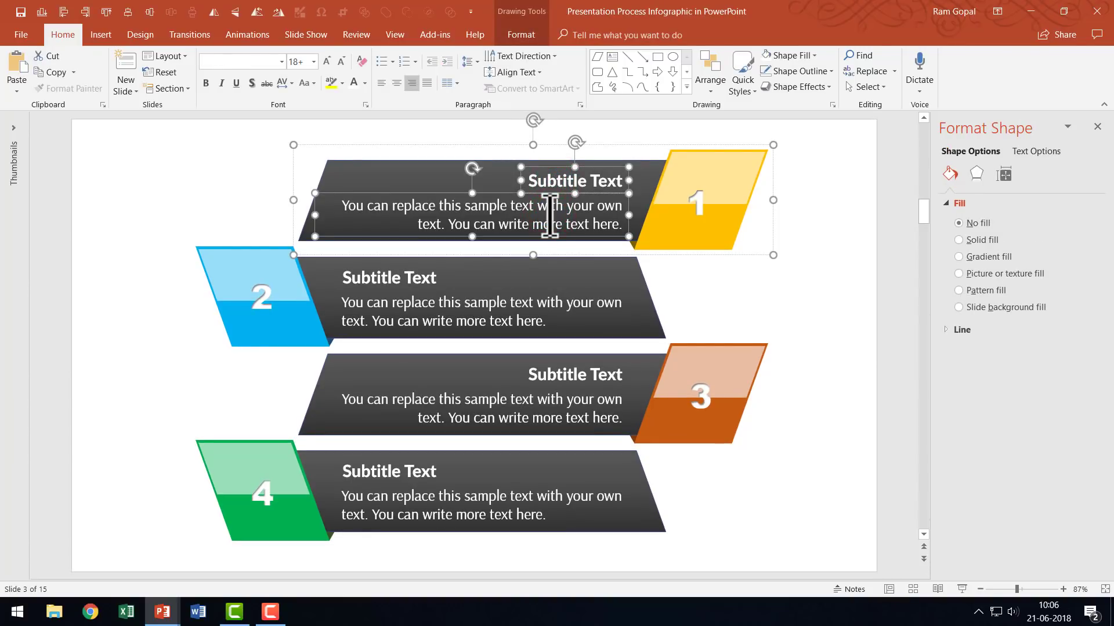
pyautogui.press('Escape')
pyautogui.press('pagedown')
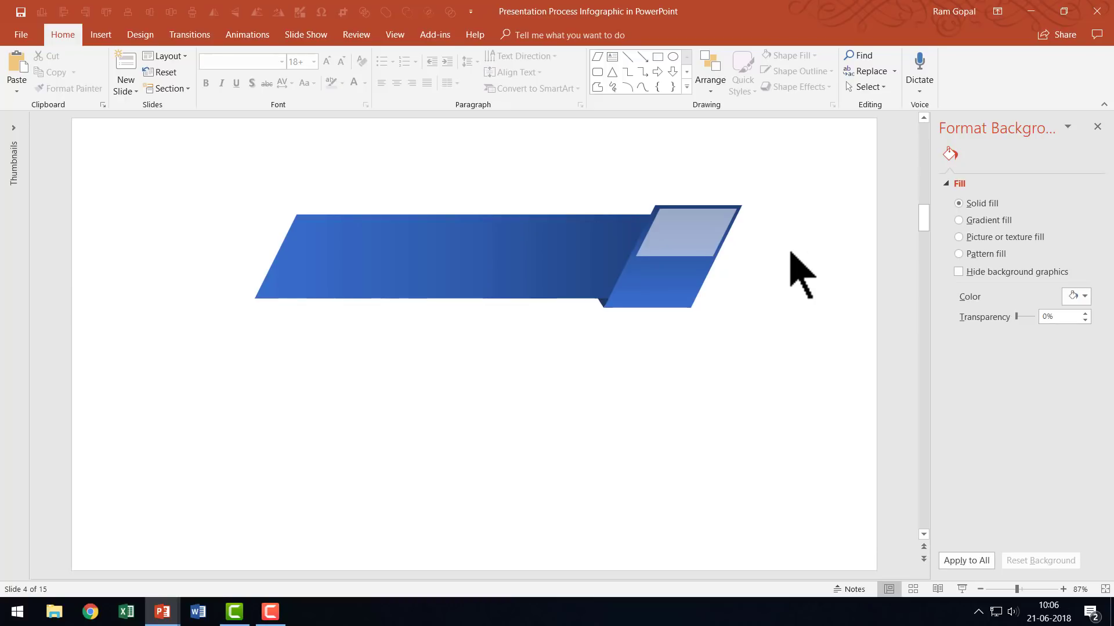
pyautogui.hotkey('ctrl', 'v')
pyautogui.moveTo(611, 167); pyautogui.dragTo(599, 219)
pyautogui.click(829, 274)
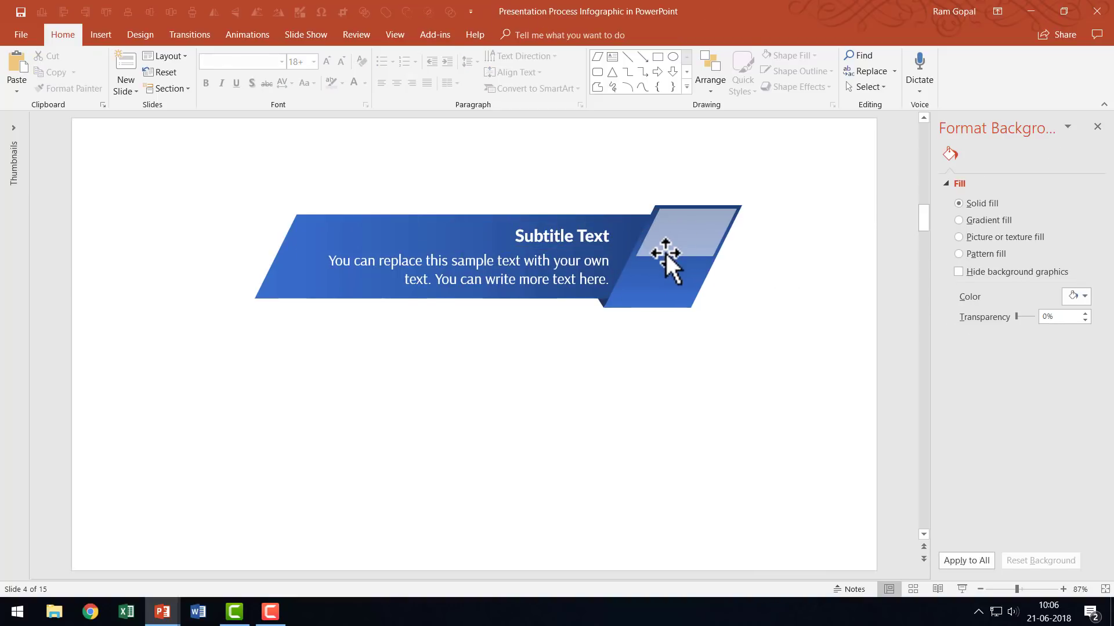
# Insert the podium icon from the Icons library.
pyautogui.click(100, 35)
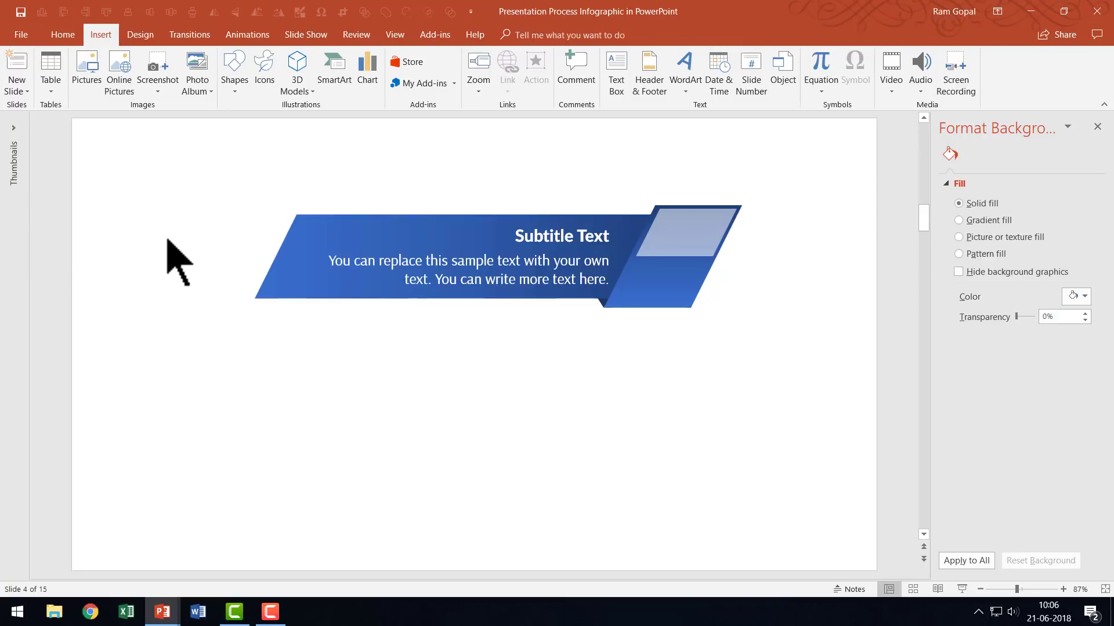
pyautogui.click(264, 93)
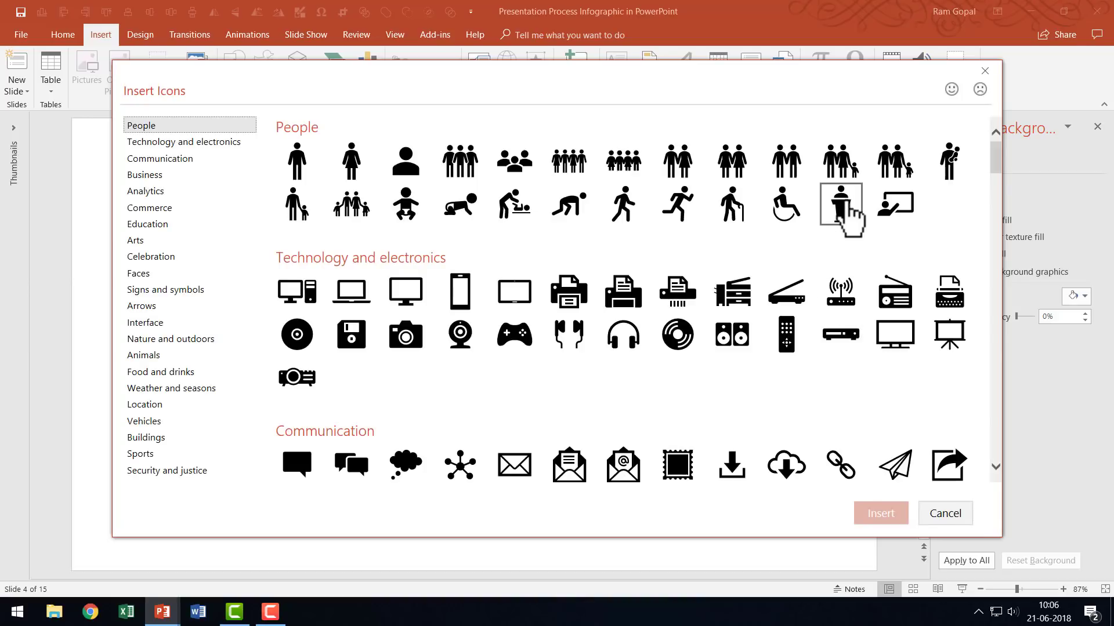
pyautogui.click(841, 209)
pyautogui.click(880, 514)
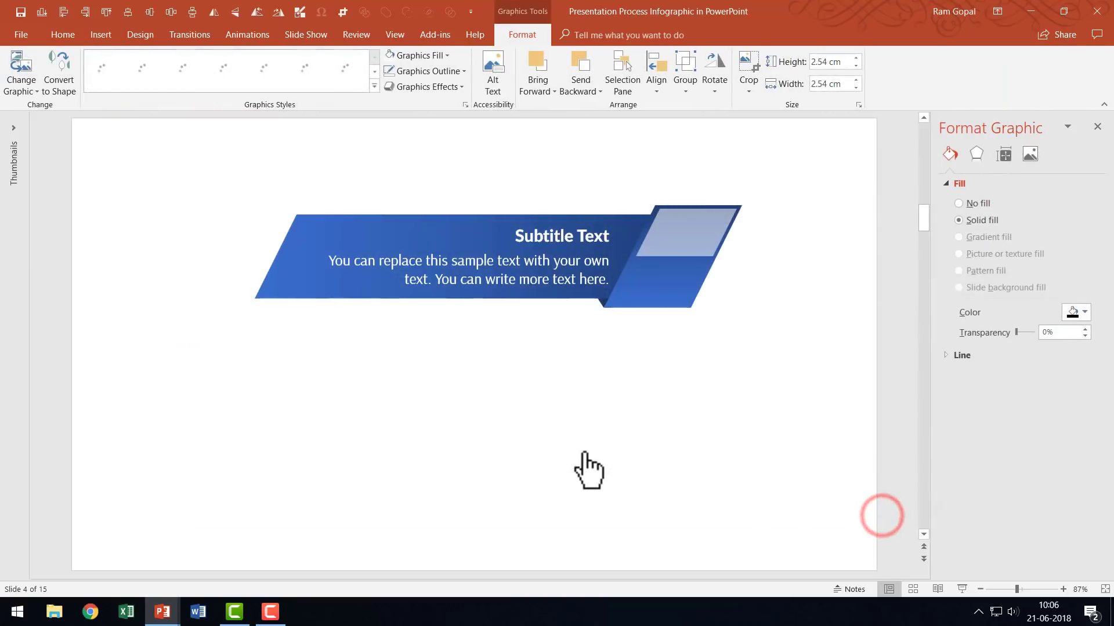
# Place the podium icon on the light tab, enlarge it to 2.91 cm, and group all banner pieces.
pyautogui.moveTo(471, 342); pyautogui.dragTo(663, 260)
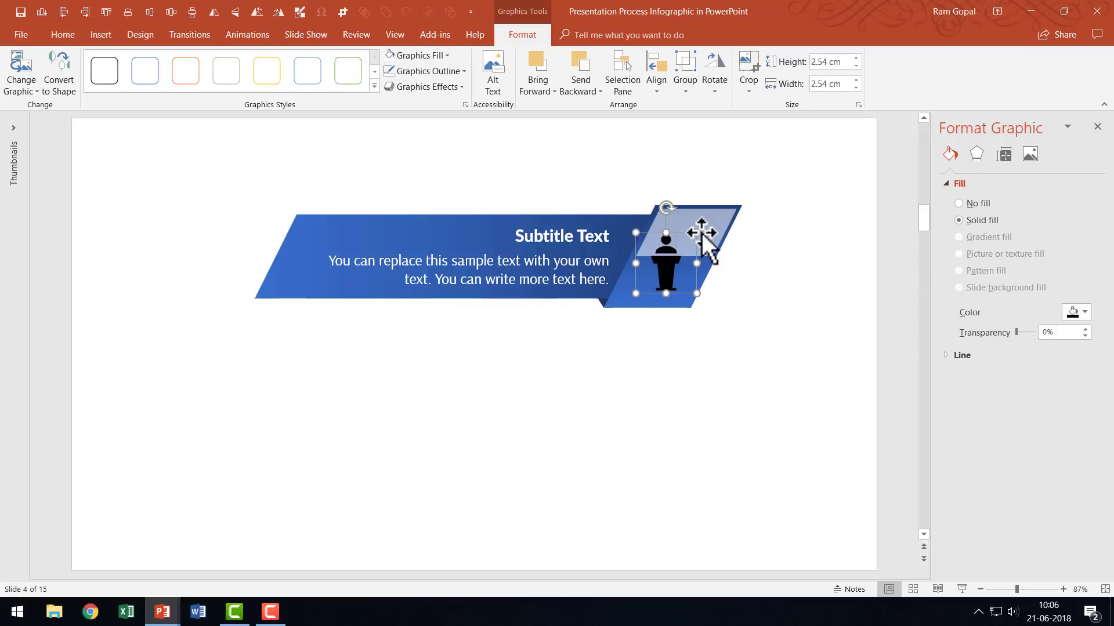
pyautogui.moveTo(697, 232); pyautogui.dragTo(705, 224)
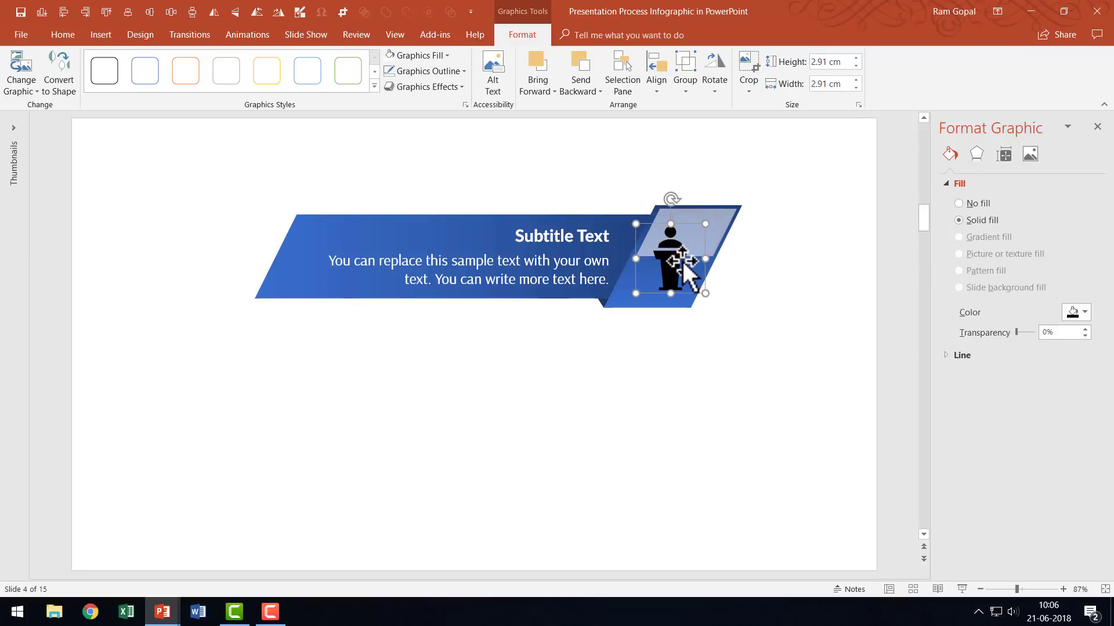
pyautogui.click(746, 373)
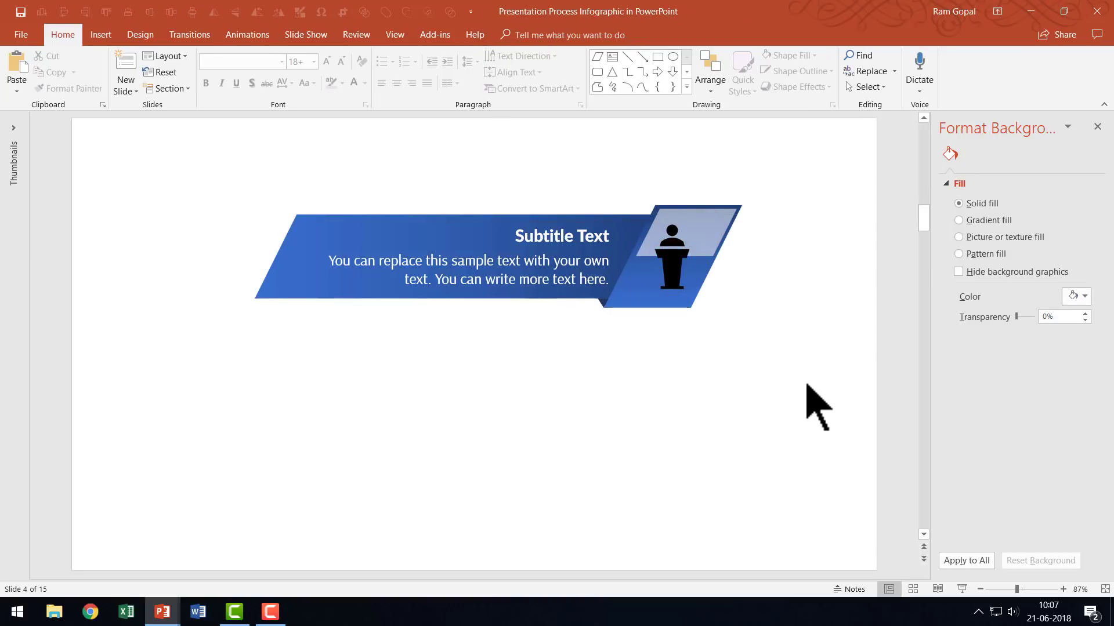
pyautogui.moveTo(837, 358); pyautogui.dragTo(154, 153)
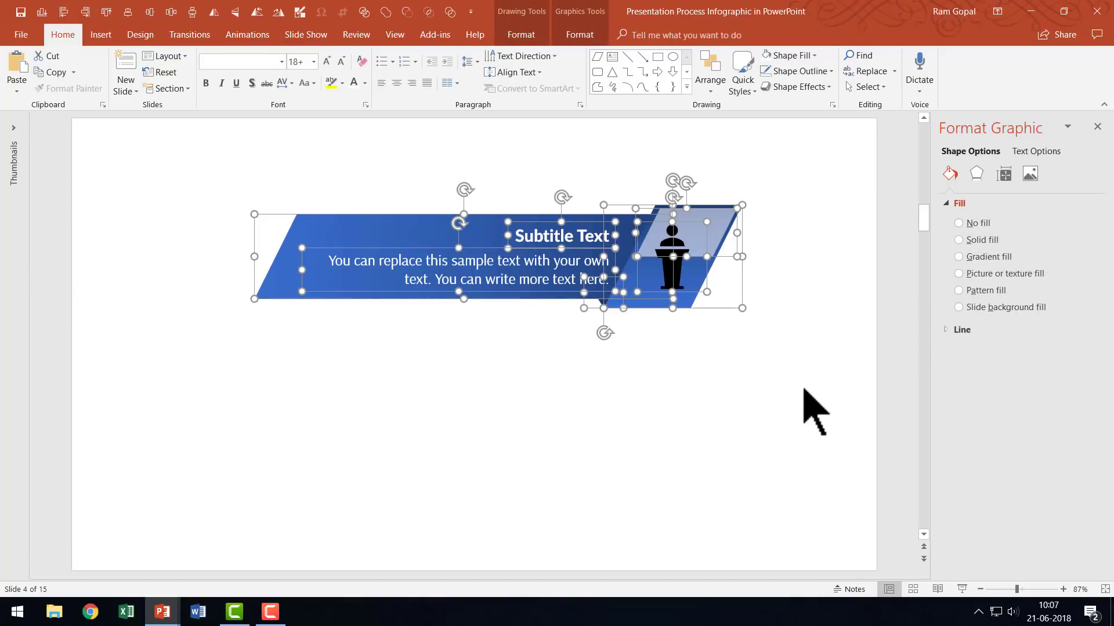
pyautogui.hotkey('ctrl', 'g')
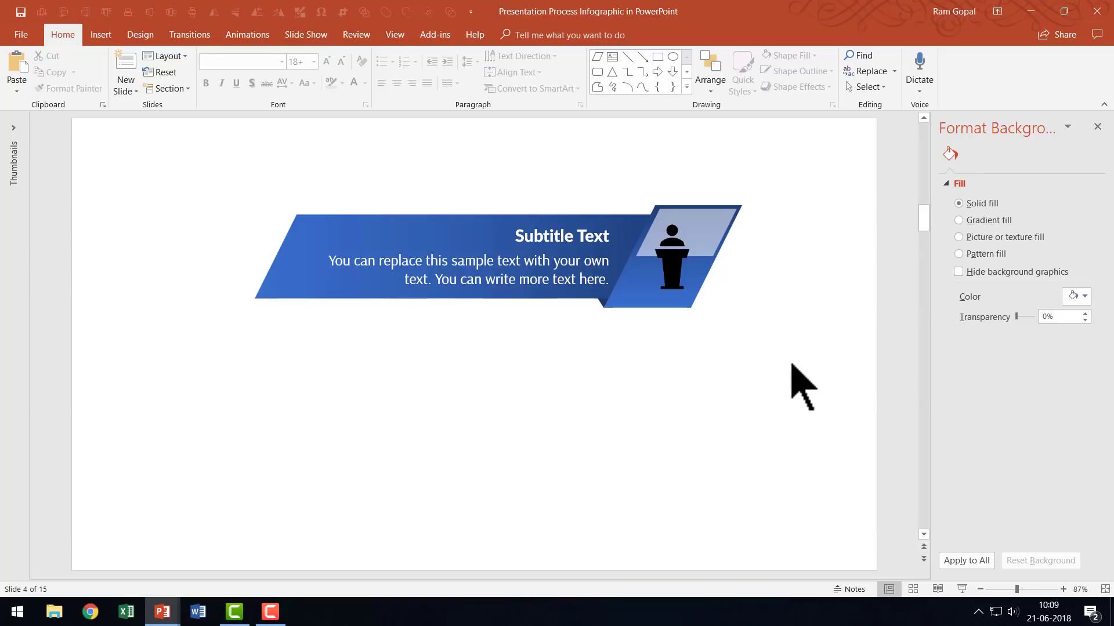
# Copy the grouped banner below itself, flip it horizontally, and shift it left under the original.
pyautogui.moveTo(803, 354); pyautogui.dragTo(46, 93)
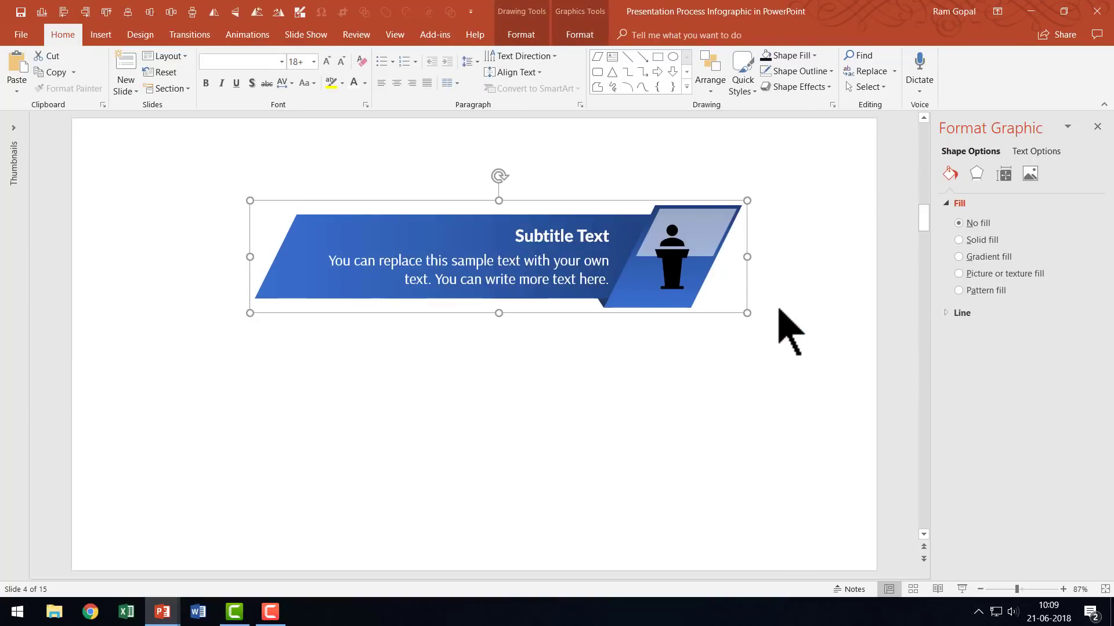
pyautogui.moveTo(727, 232); pyautogui.dragTo(721, 354)
pyautogui.click(715, 76)
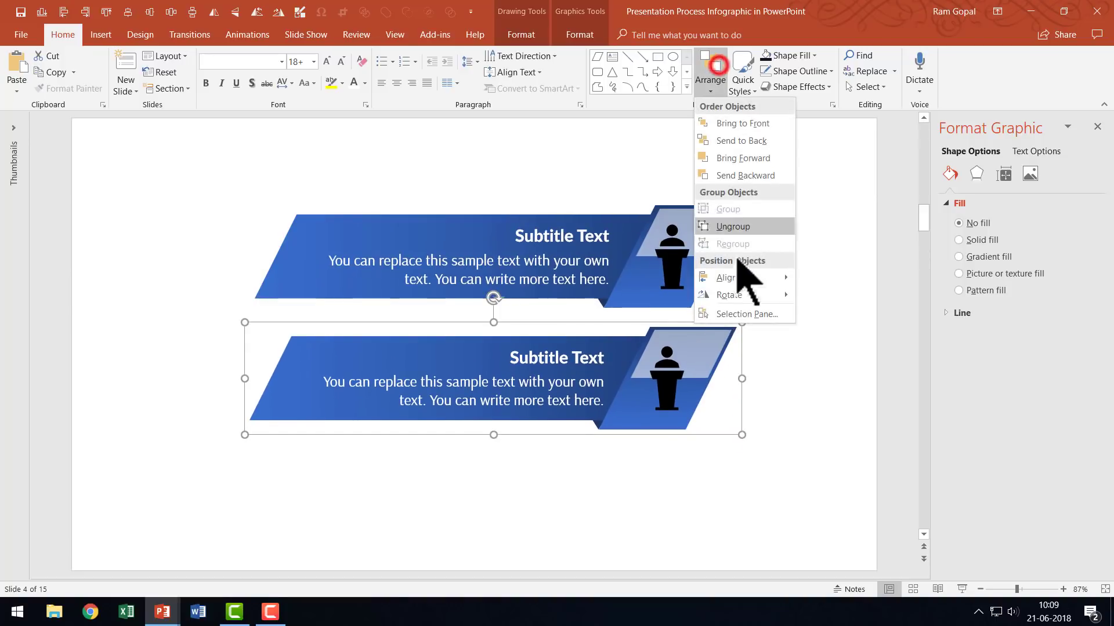
pyautogui.click(726, 294)
pyautogui.click(848, 344)
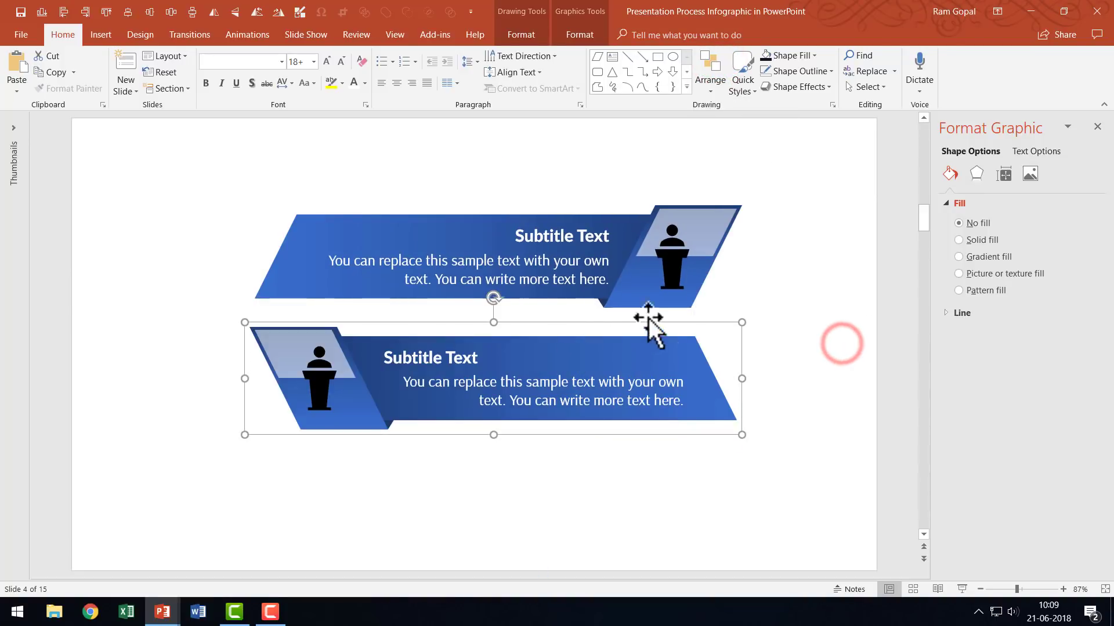
pyautogui.moveTo(666, 325); pyautogui.dragTo(582, 302)
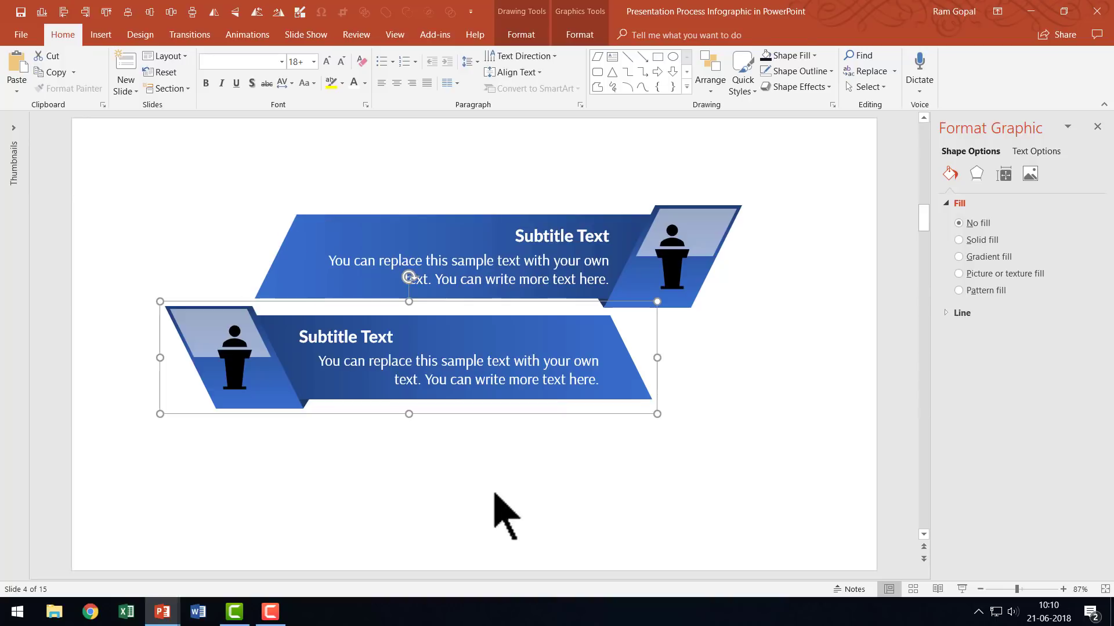
# Duplicate both banners and place the copied pair beneath them, making four stacked banners.
pyautogui.click(539, 490)
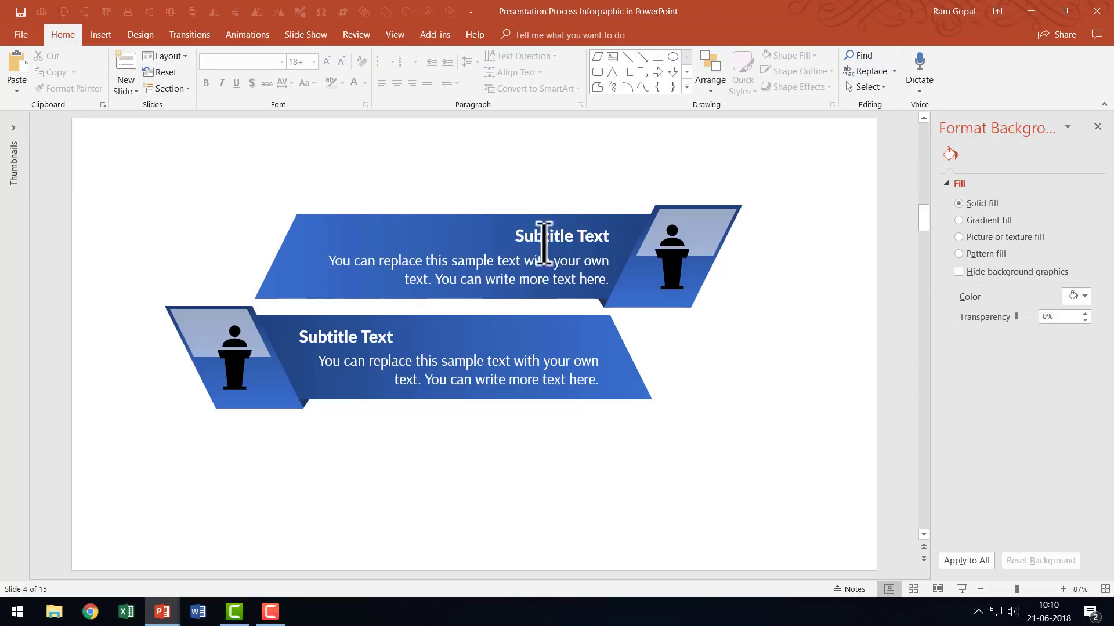
pyautogui.moveTo(818, 464); pyautogui.dragTo(26, 142)
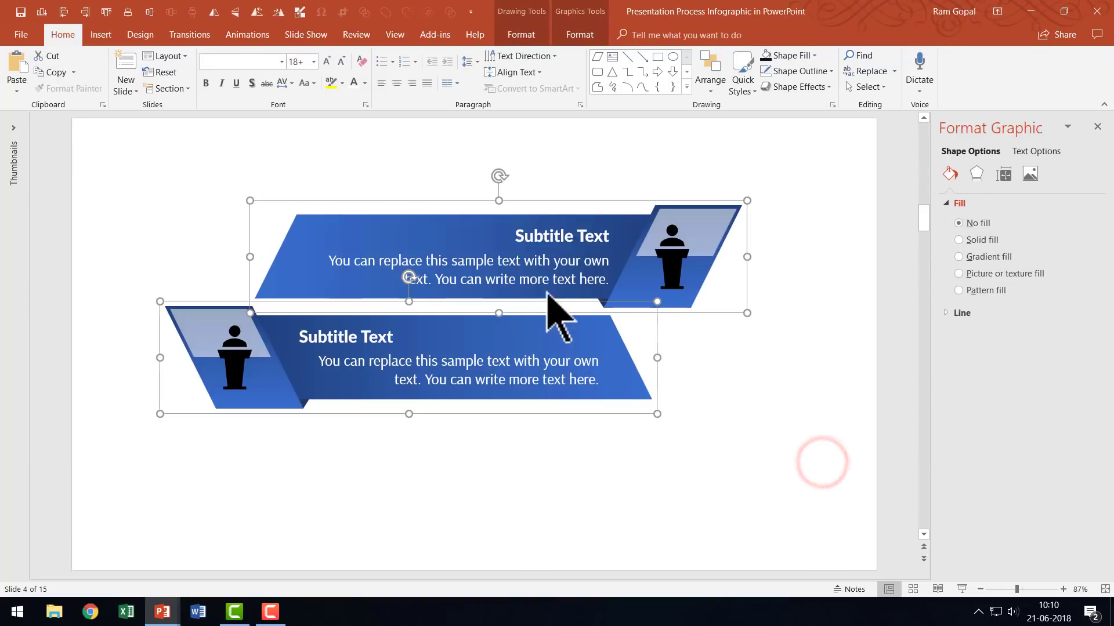
pyautogui.hotkey('ctrl', 'd')
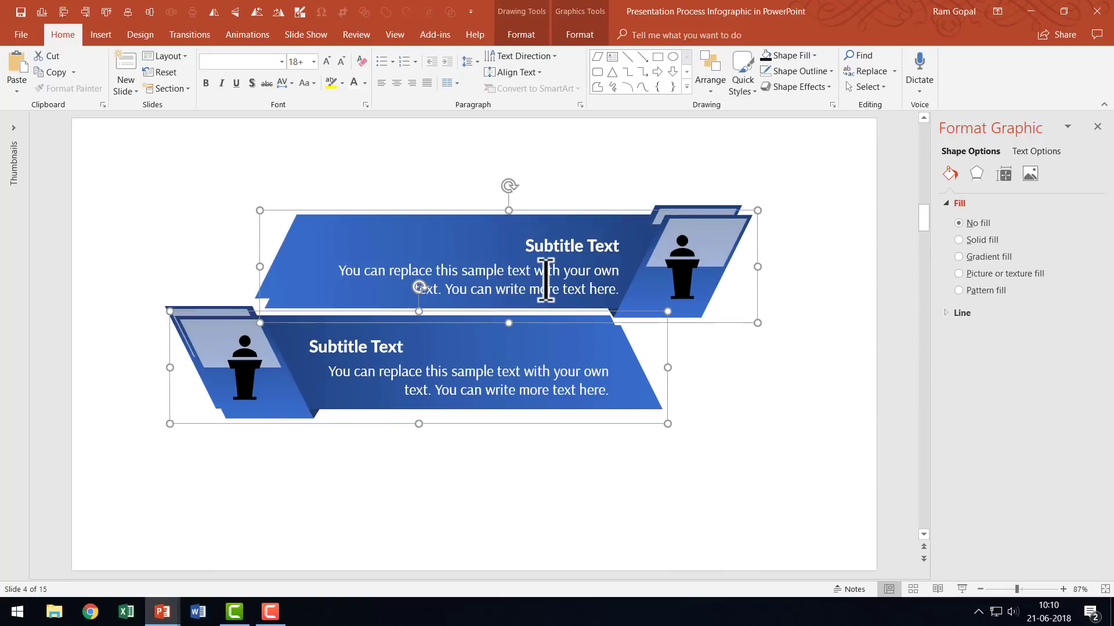
pyautogui.moveTo(653, 212); pyautogui.dragTo(652, 402)
pyautogui.moveTo(146, 136)
pyautogui.mouseDown()
pyautogui.moveTo(609, 596)
pyautogui.moveTo(676, 624)
pyautogui.moveTo(676, 591)
pyautogui.mouseUp()
# Move the whole four-banner stack up and right to centre it on the slide.
pyautogui.hotkey('ctrl', 'a')
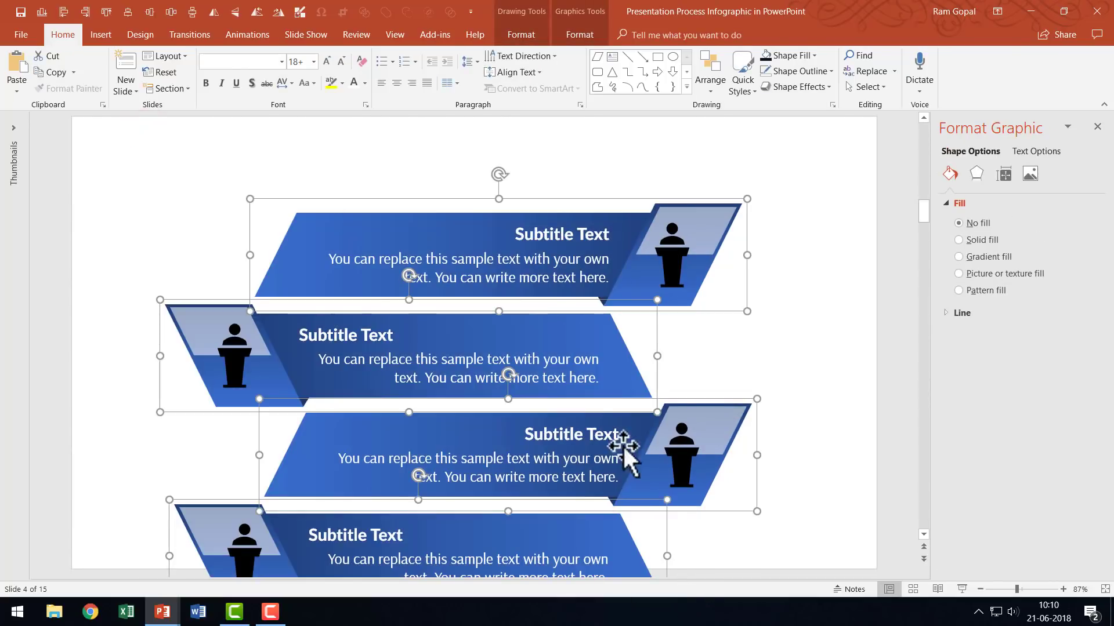
pyautogui.moveTo(549, 218); pyautogui.dragTo(567, 151)
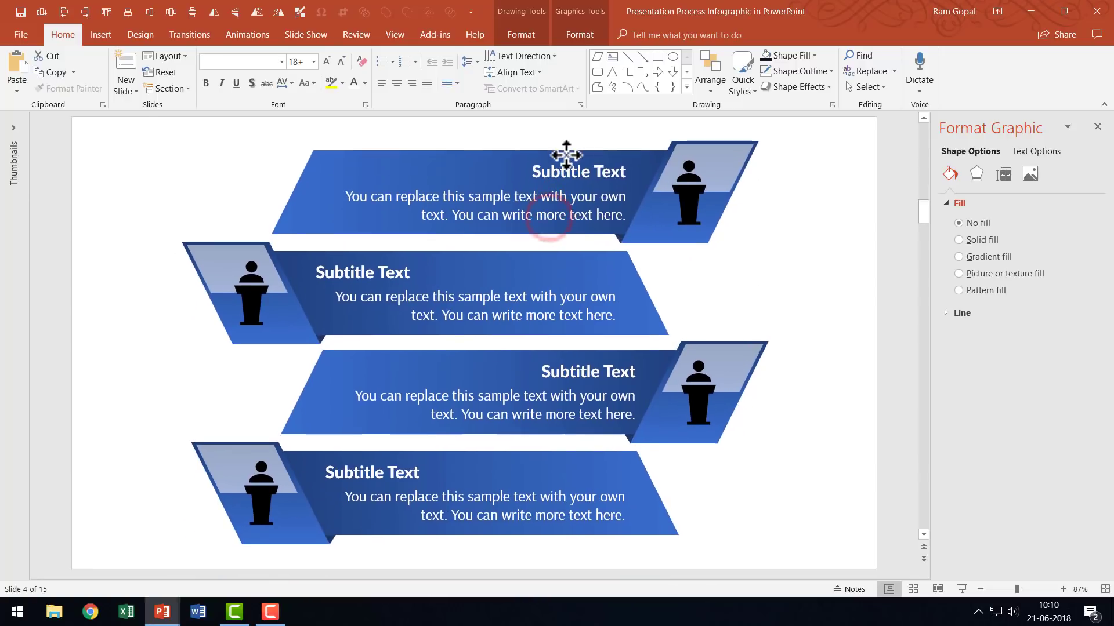
pyautogui.click(832, 346)
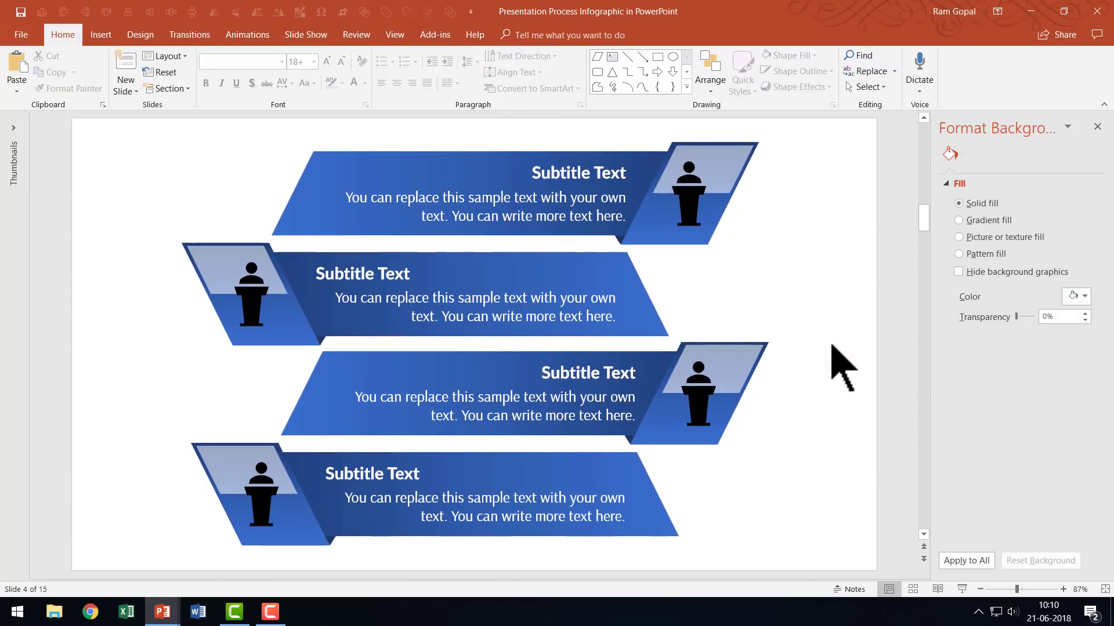
# Swap the second banner's podium icon for the walking-person icon from the icon library.
pyautogui.click(254, 285)
pyautogui.click(254, 286)
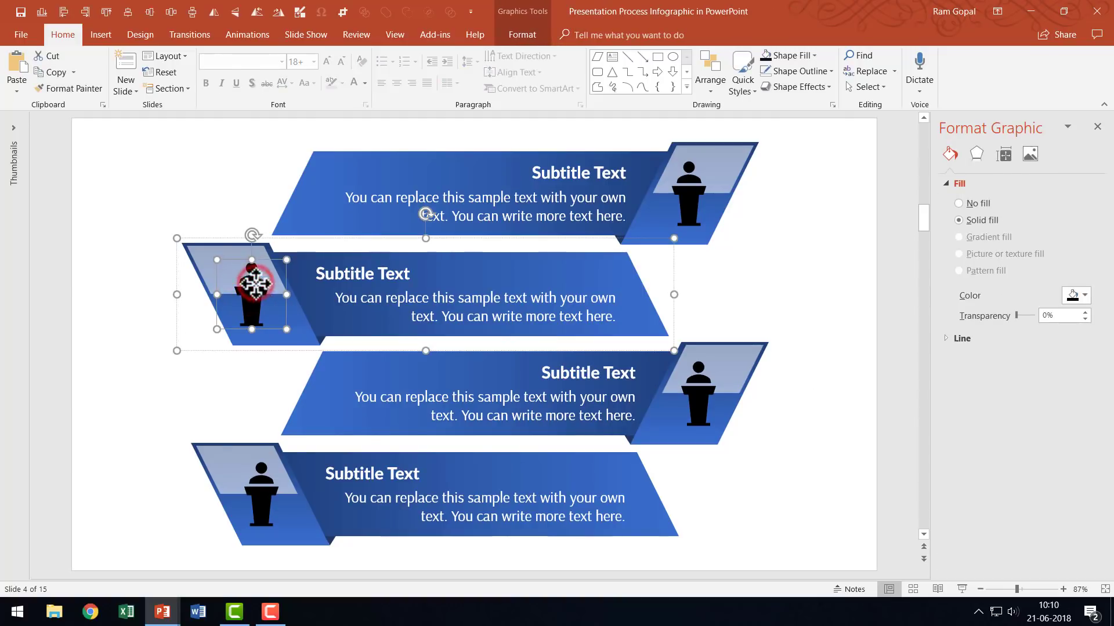
pyautogui.rightClick(254, 286)
pyautogui.click(327, 385)
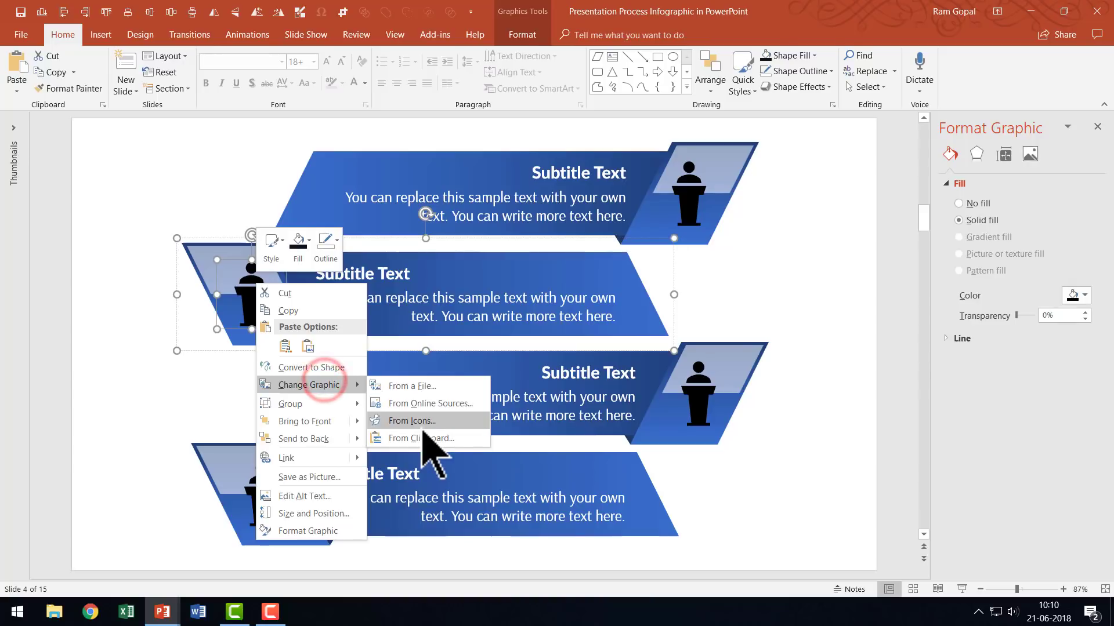
pyautogui.click(428, 421)
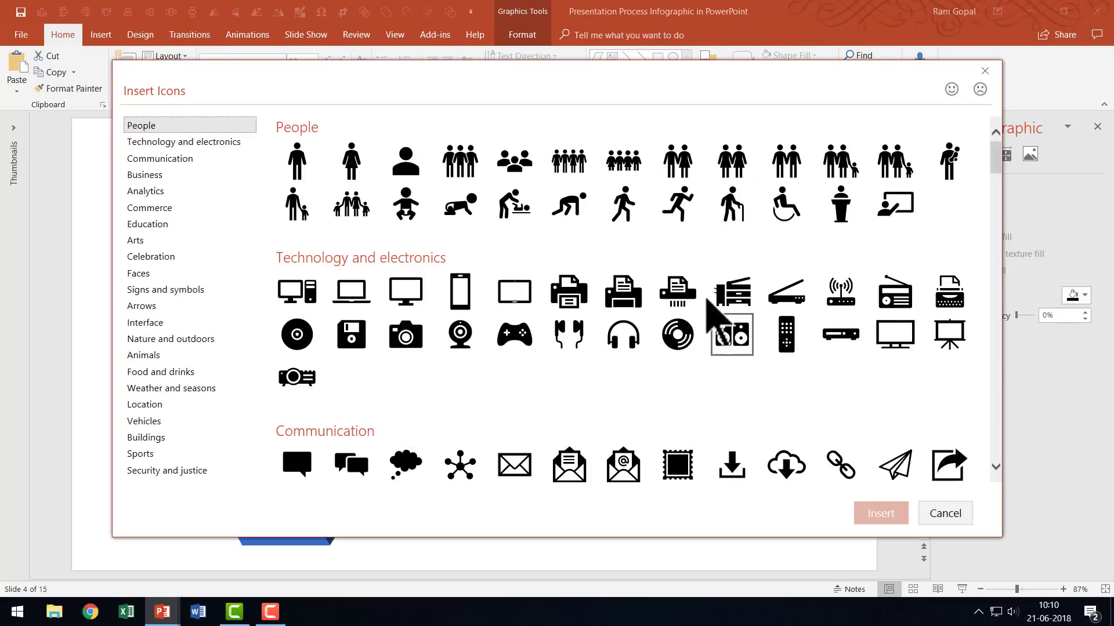
pyautogui.click(624, 209)
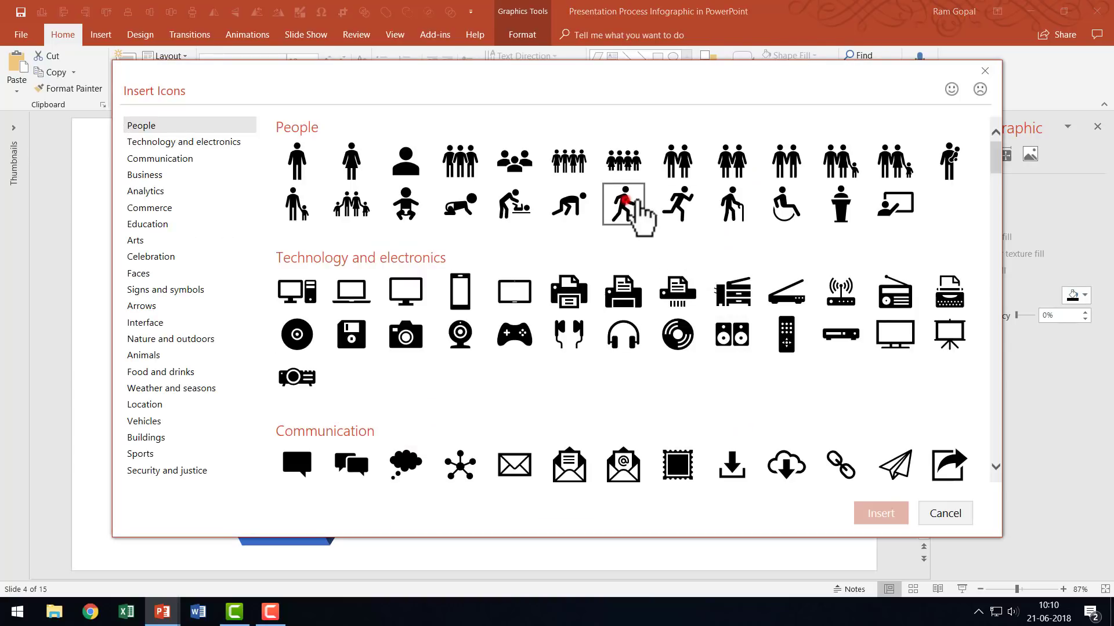
pyautogui.click(879, 516)
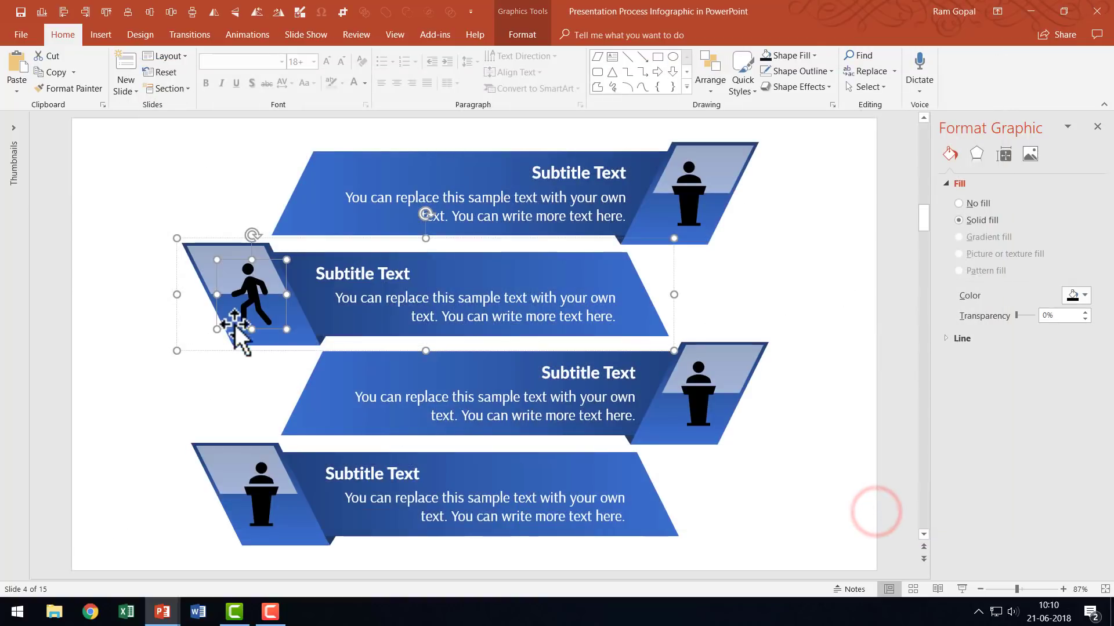
pyautogui.click(809, 449)
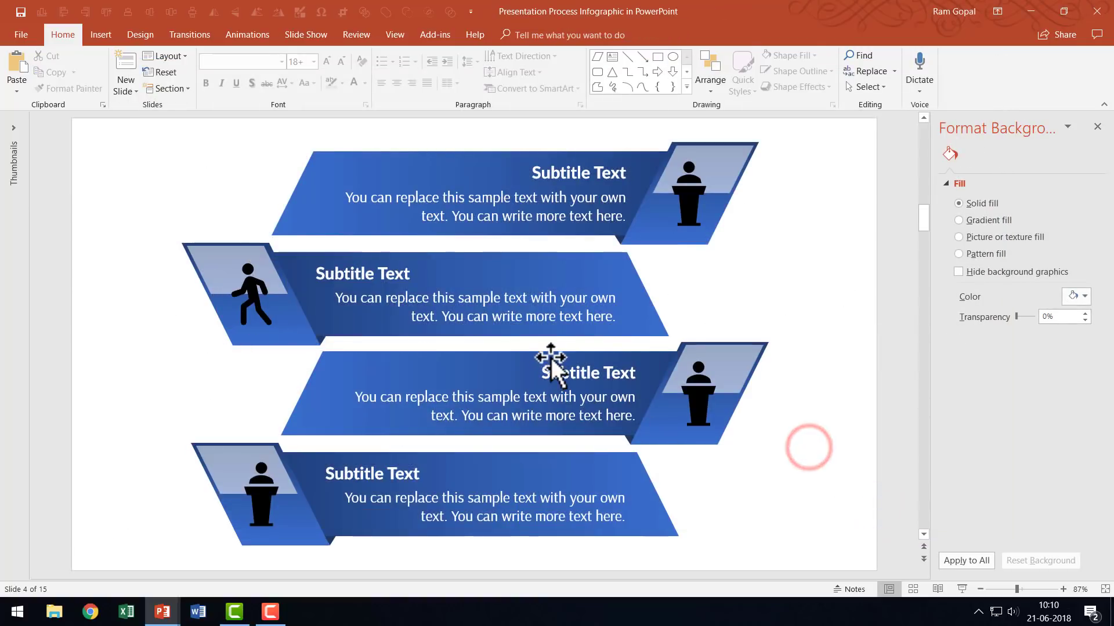